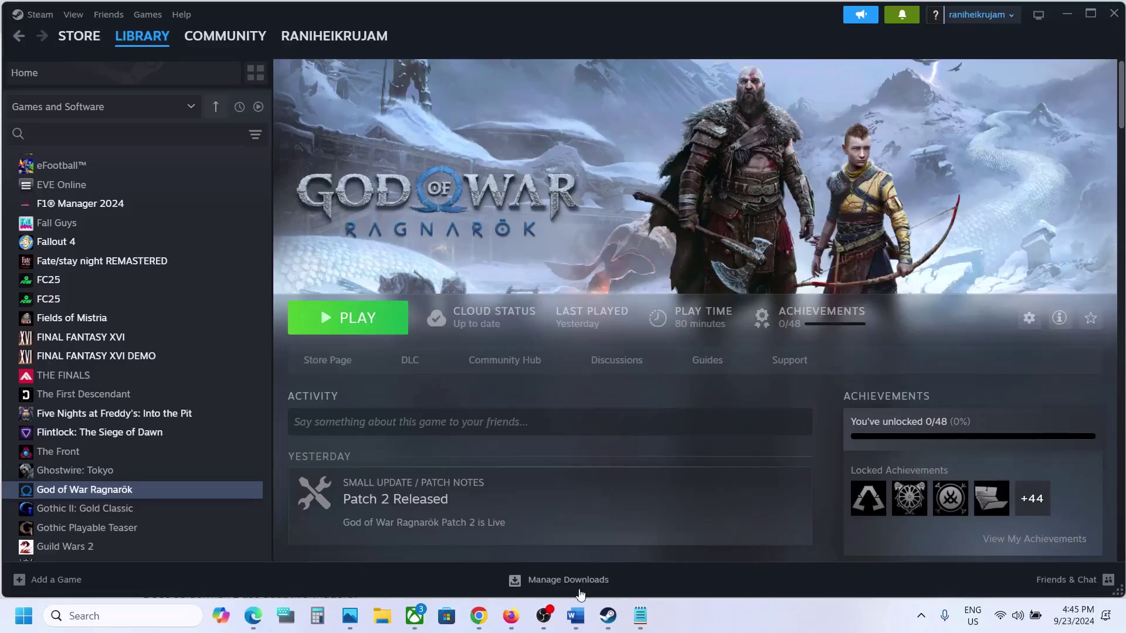
Bring the Word note on God of War Ragnarök's haptic feedback problems in front of Steam
left_click(576, 616)
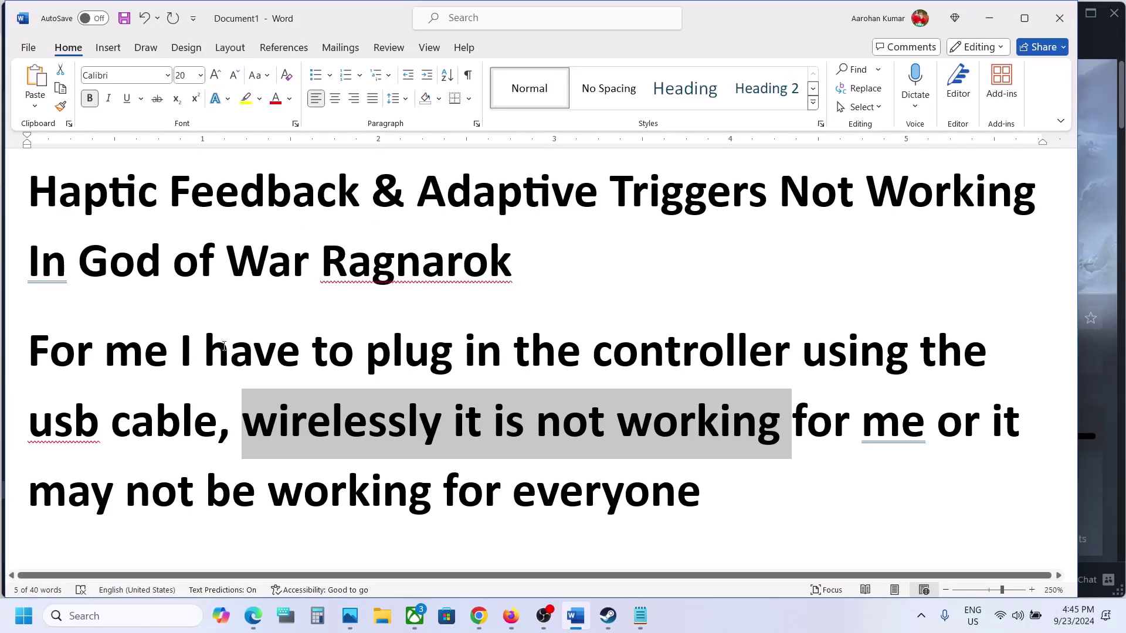
Highlight the plugging-in, 'wirelessly' and 'working for everyone' phrases in turn, then return to Steam
left_click(214, 364)
left_click_drag(97, 371, 222, 428)
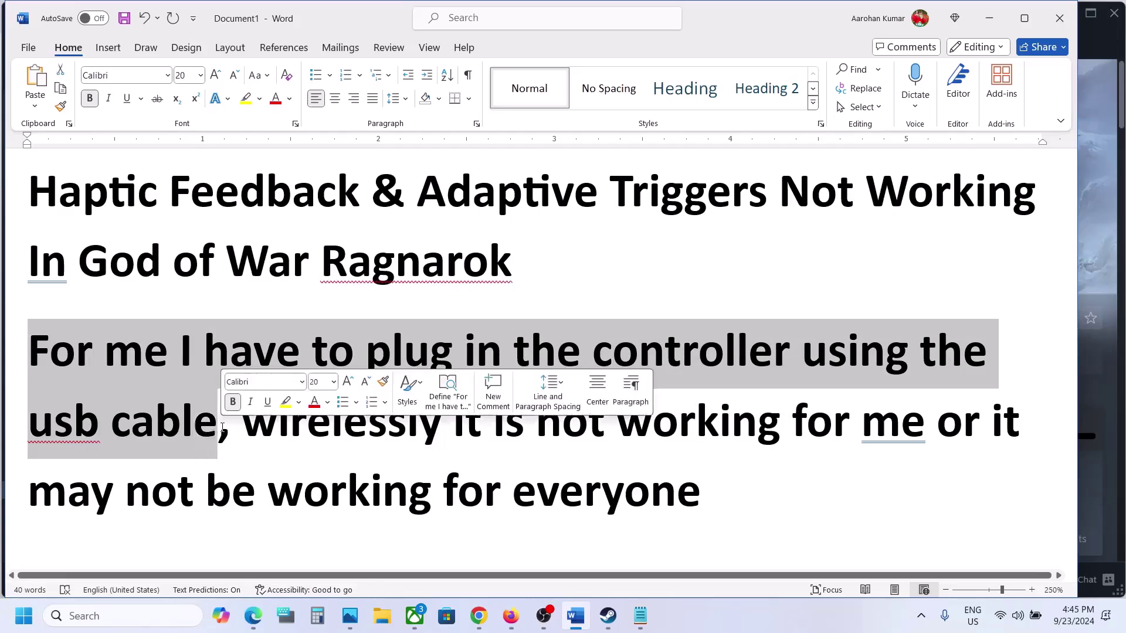
left_click(227, 430)
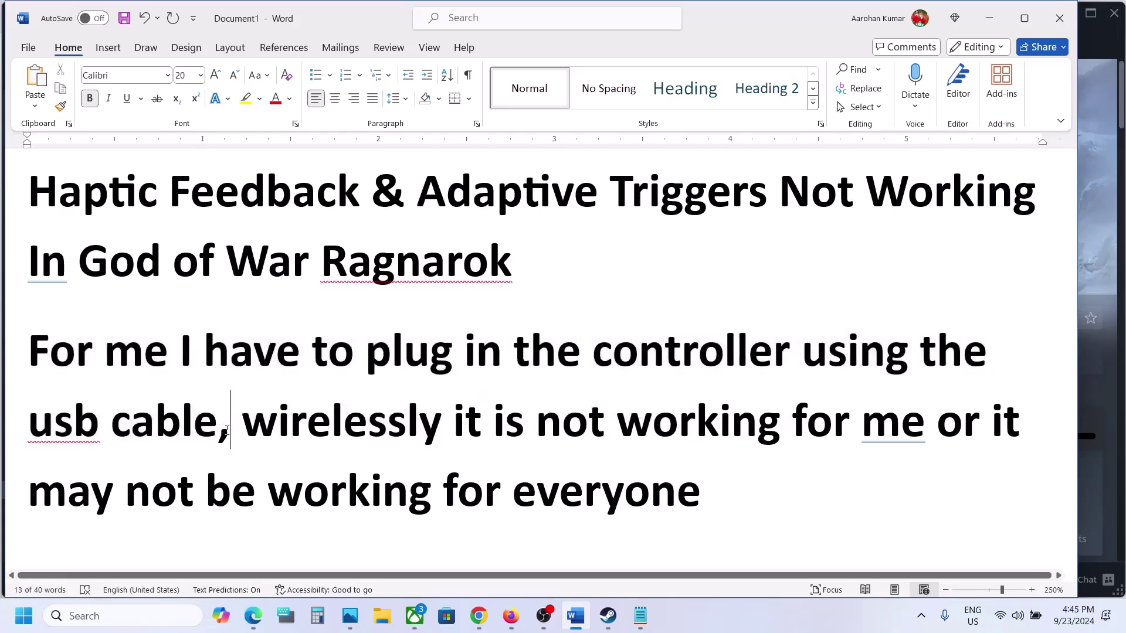
left_click_drag(243, 413, 434, 433)
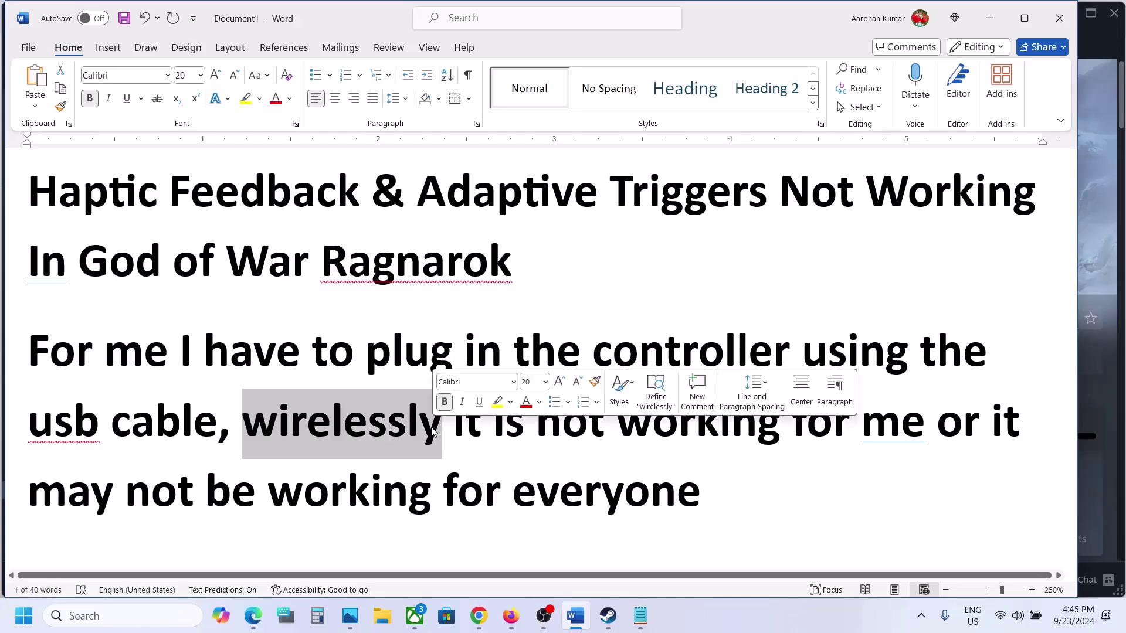
left_click(432, 431)
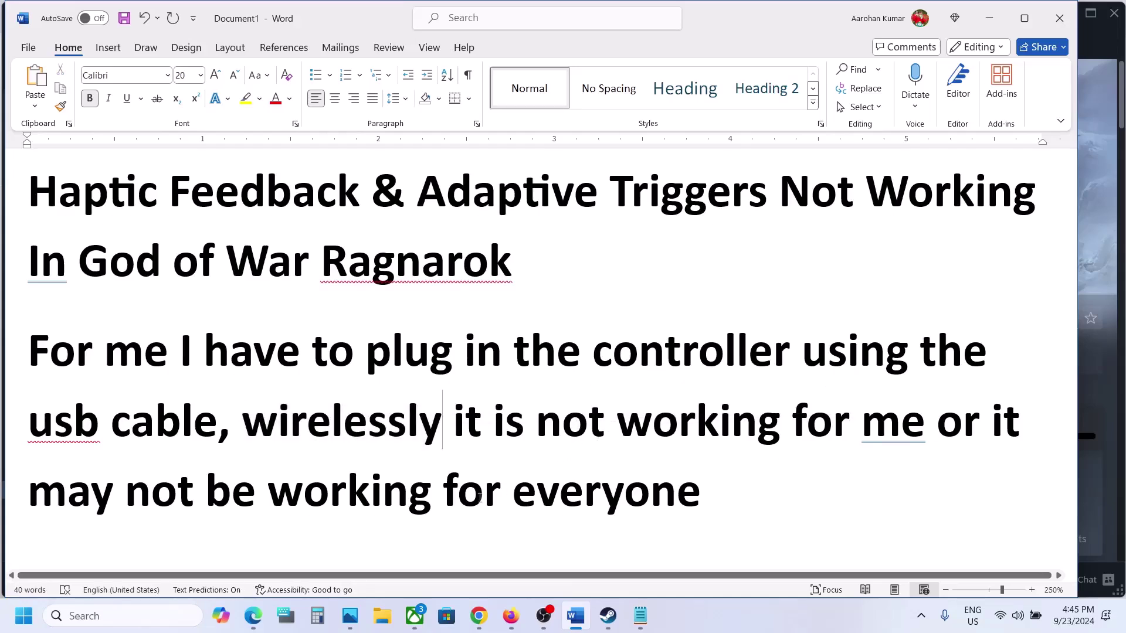
left_click_drag(269, 492, 699, 515)
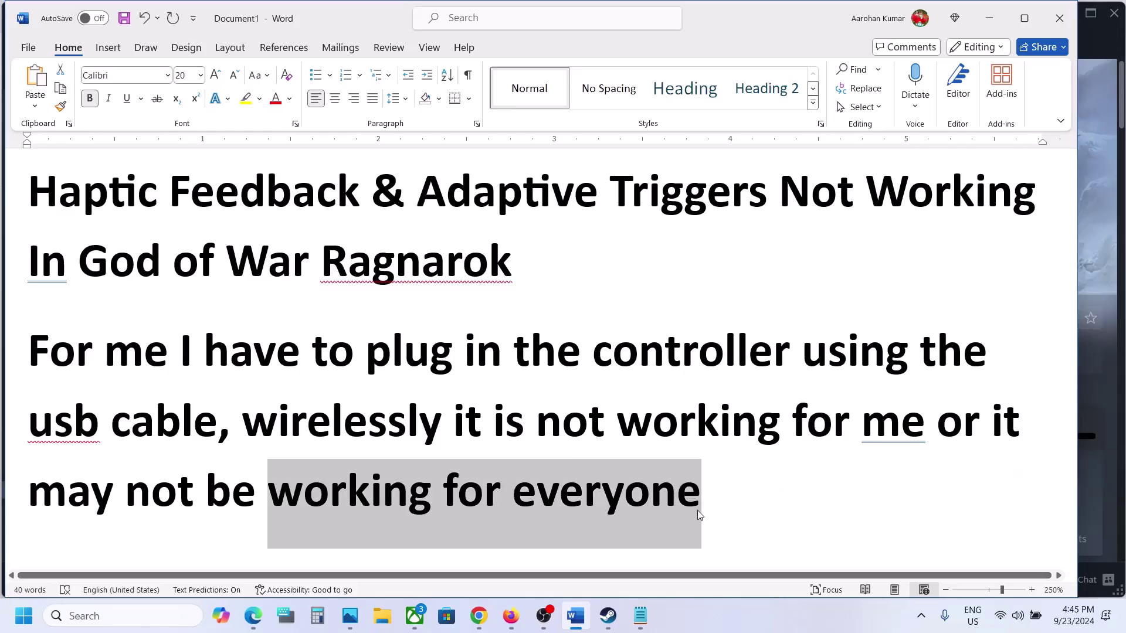
left_click(699, 515)
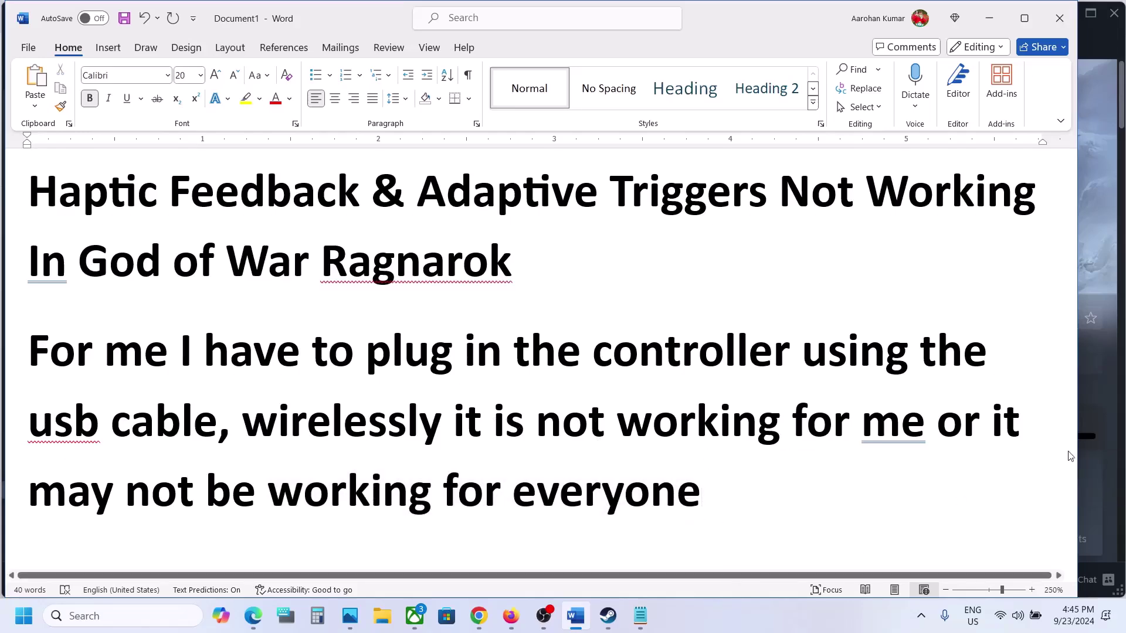
left_click(1120, 404)
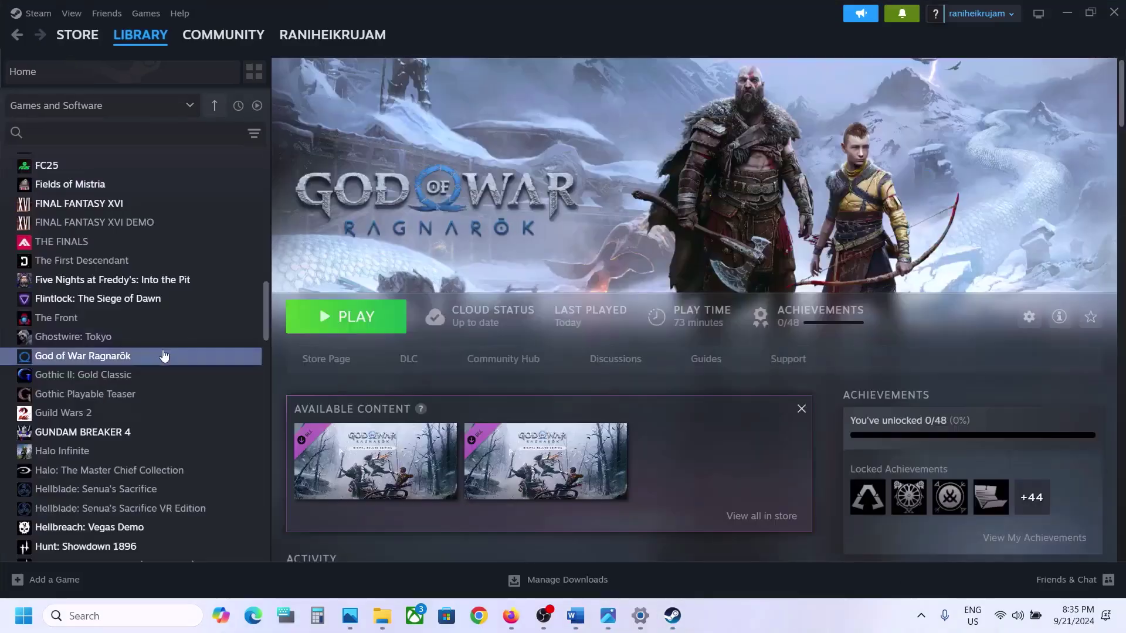
left_click(576, 615)
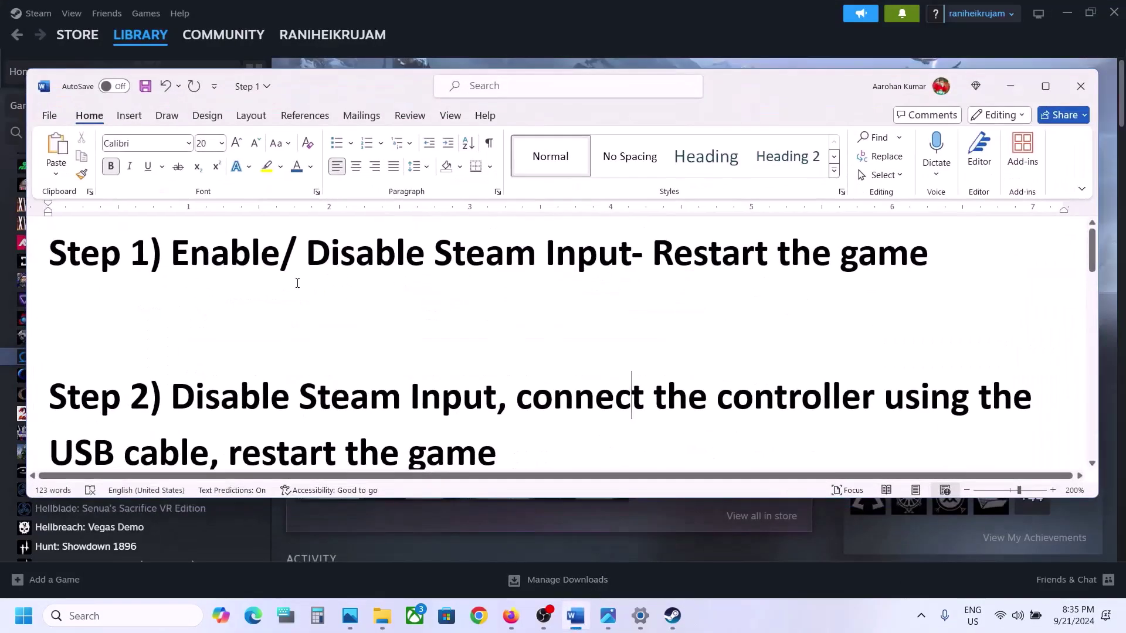
left_click(505, 41)
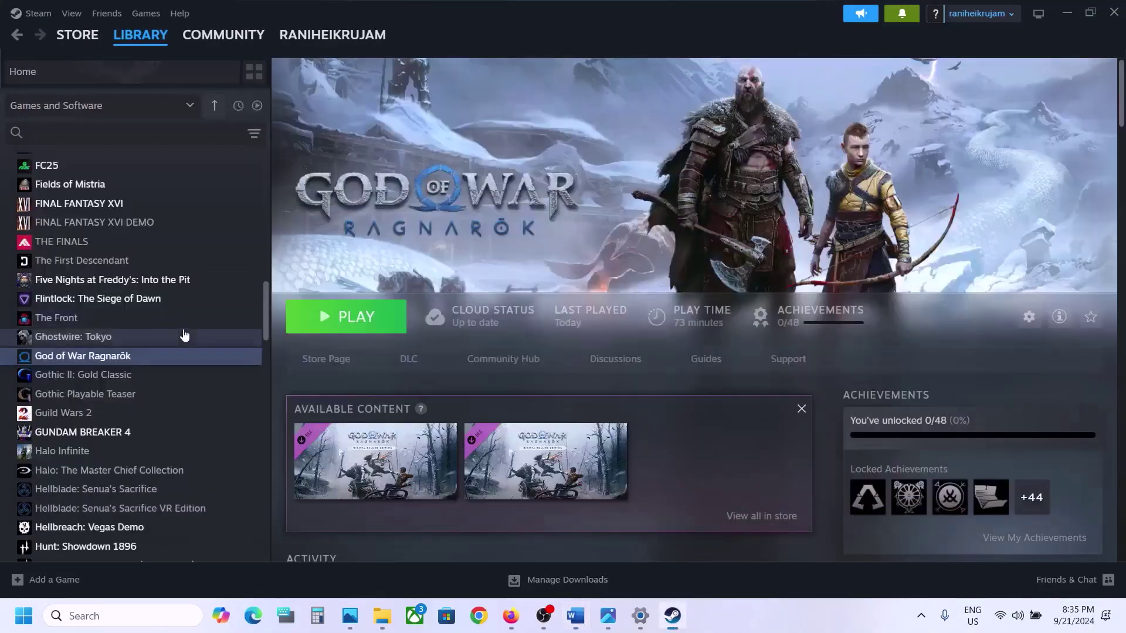
right_click(147, 365)
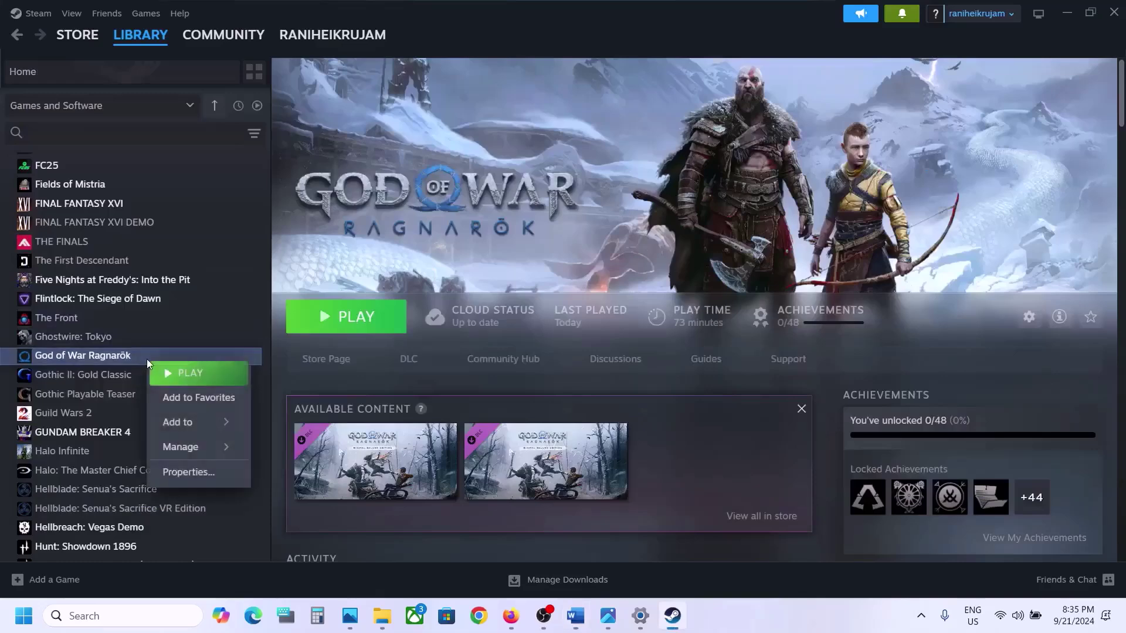
left_click(186, 470)
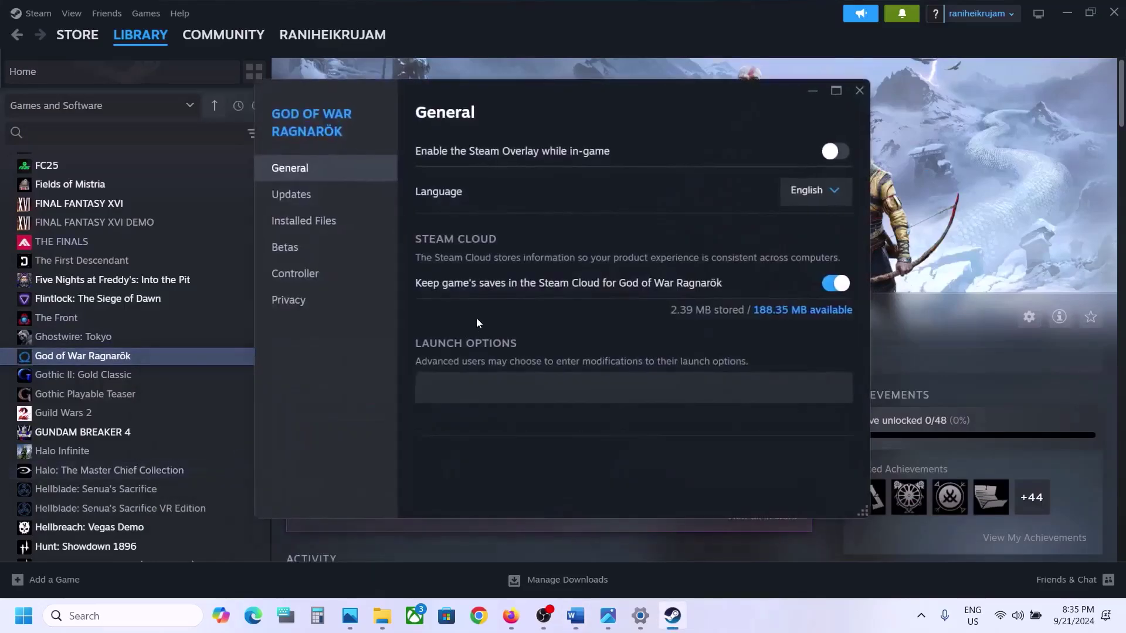
left_click(332, 275)
left_click(756, 212)
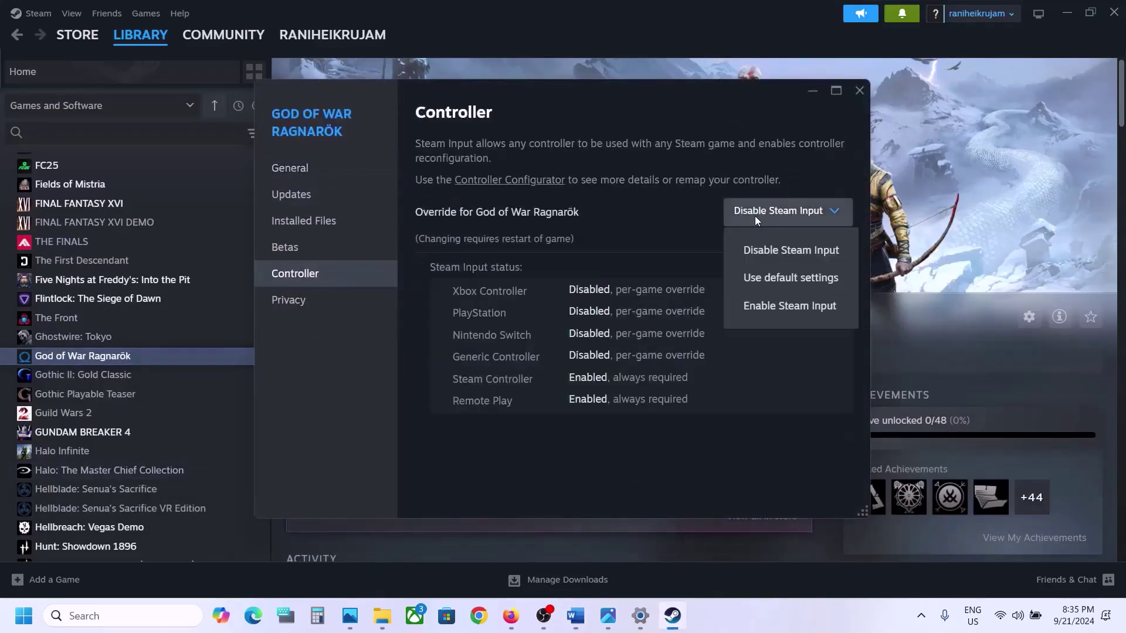
left_click(789, 250)
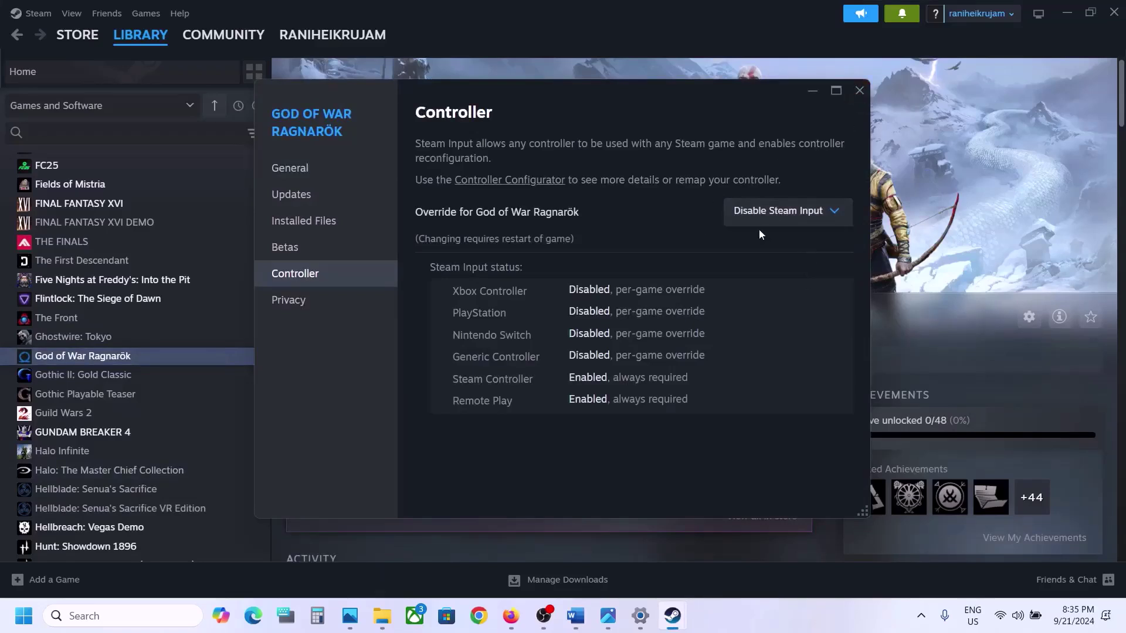
left_click(777, 216)
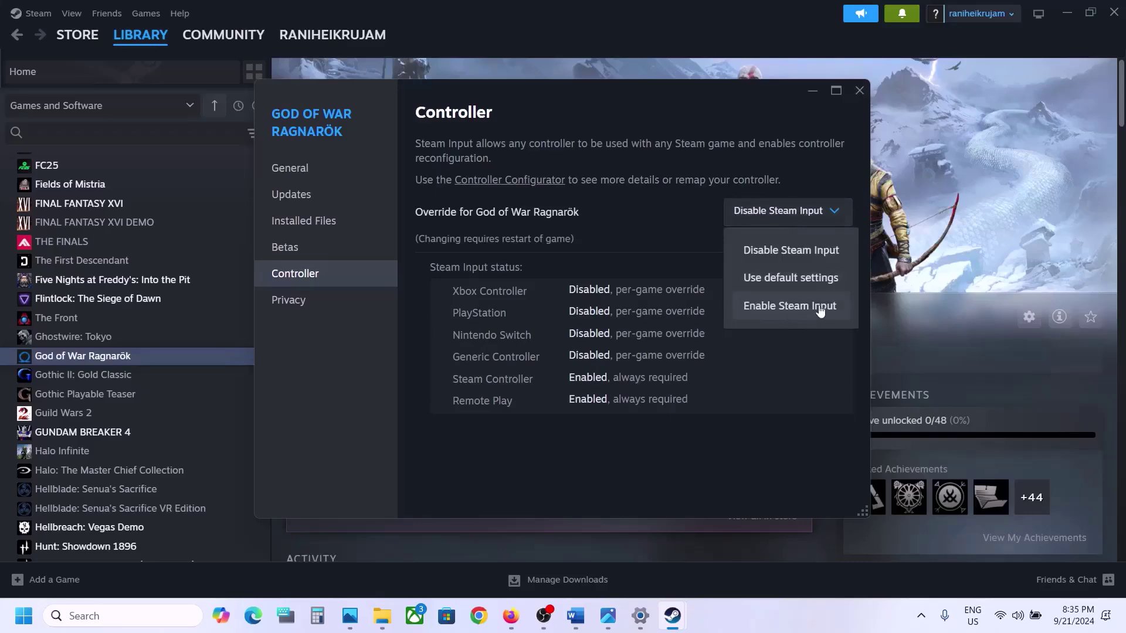
left_click(713, 212)
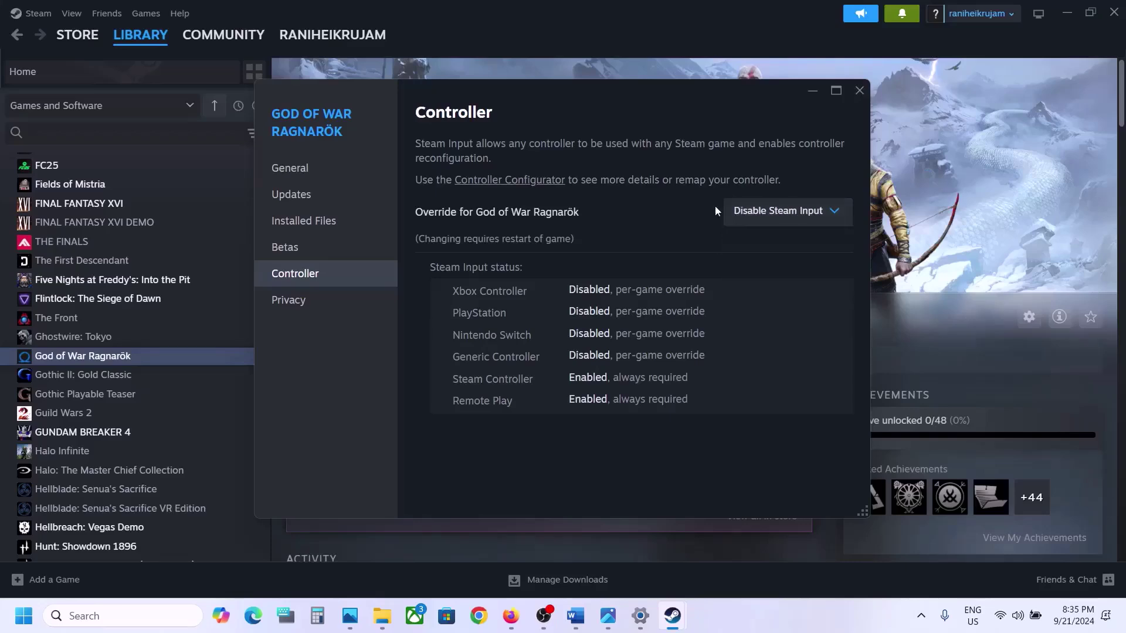
left_click(858, 93)
left_click(575, 615)
scroll(541, 410, "down", 2)
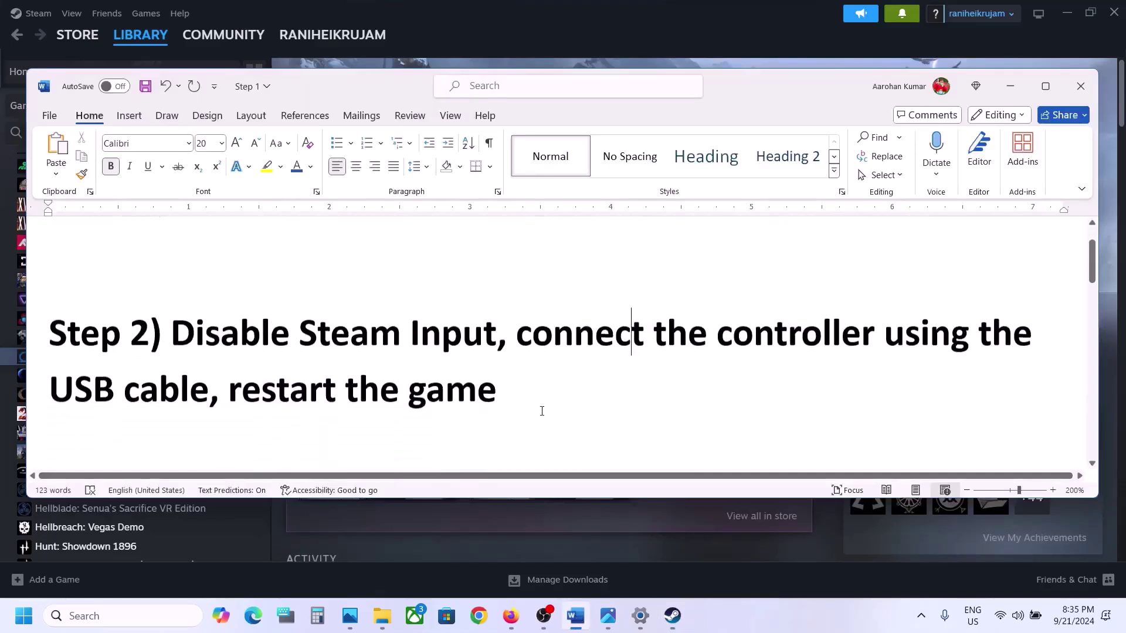
left_click_drag(183, 343, 379, 391)
left_click(573, 23)
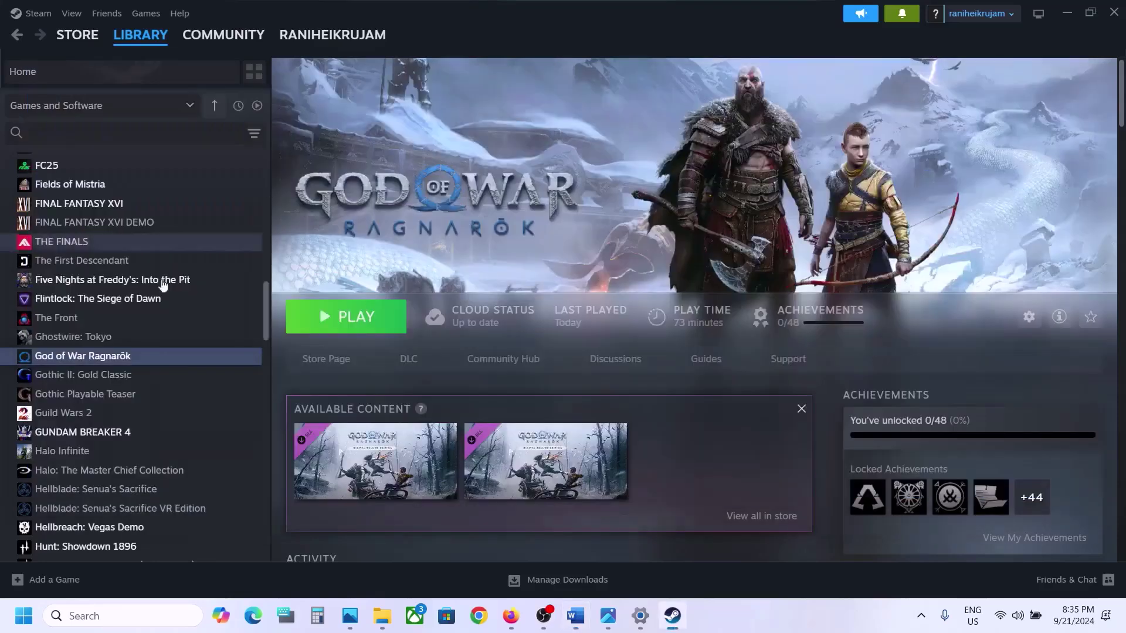
Keep God of War Ragnarök's Steam Input override at Disable Steam Input, then return to Word
right_click(92, 356)
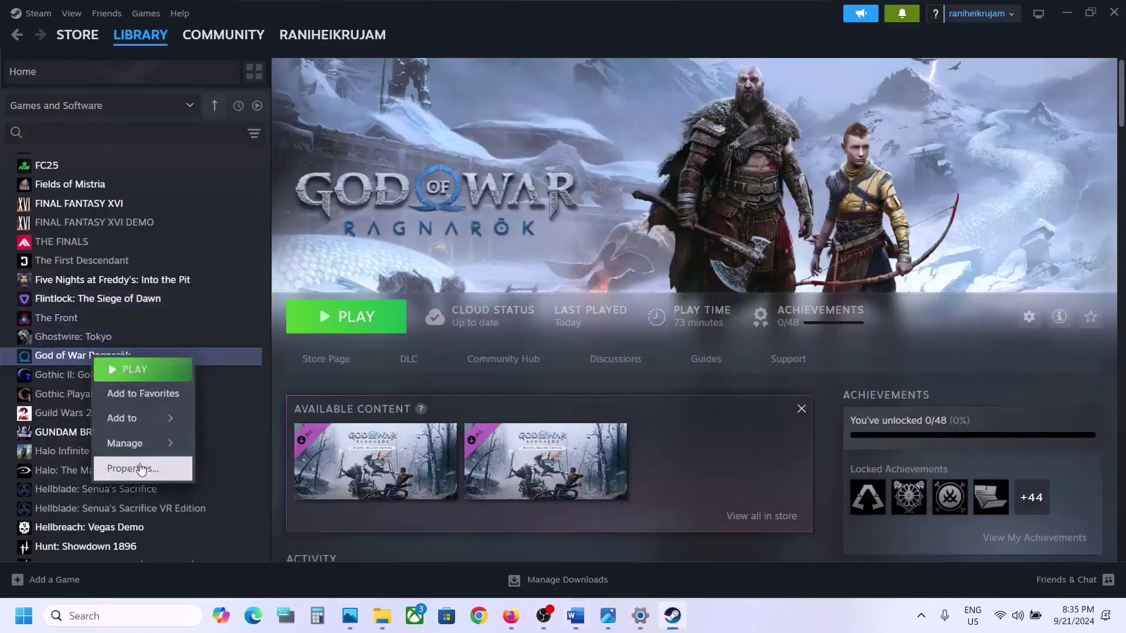
left_click(134, 468)
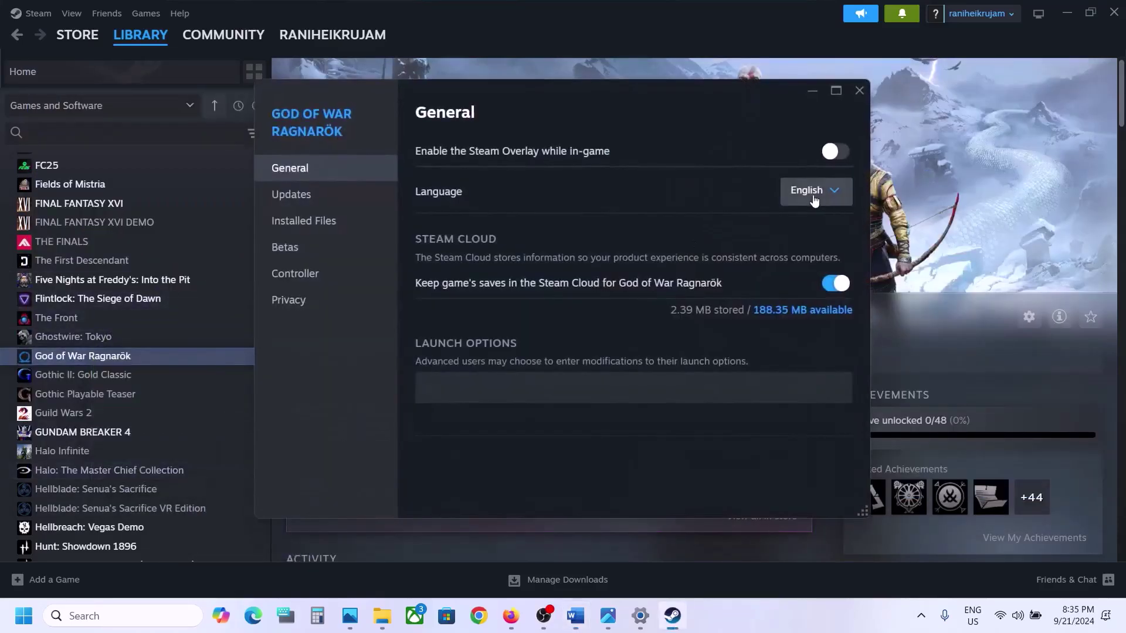
left_click(296, 276)
left_click(801, 217)
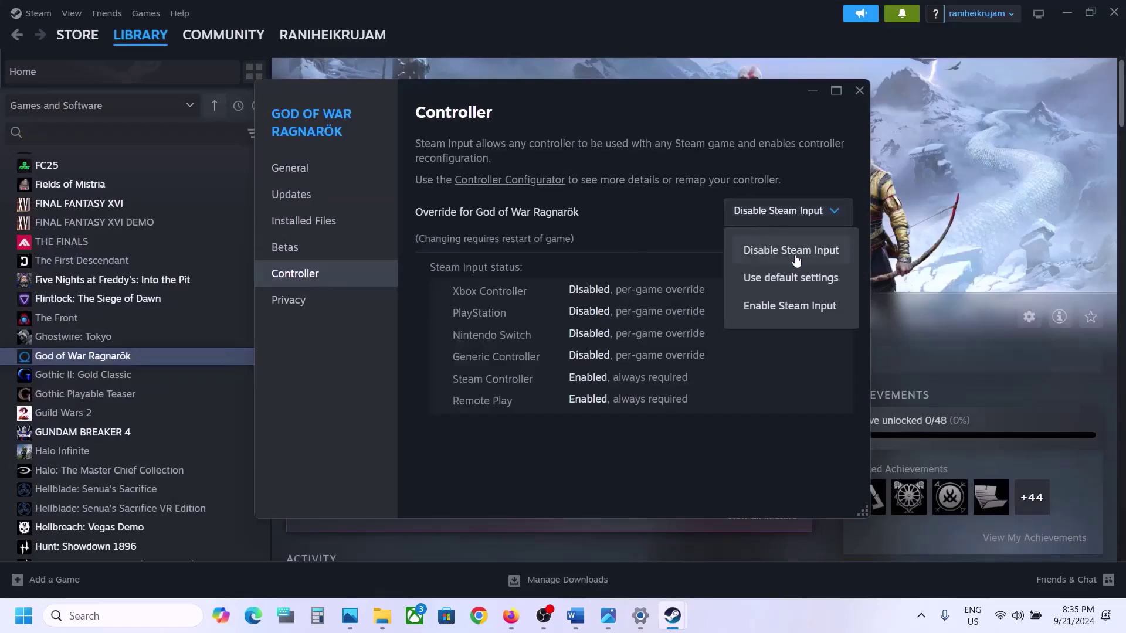
left_click(860, 93)
left_click(861, 92)
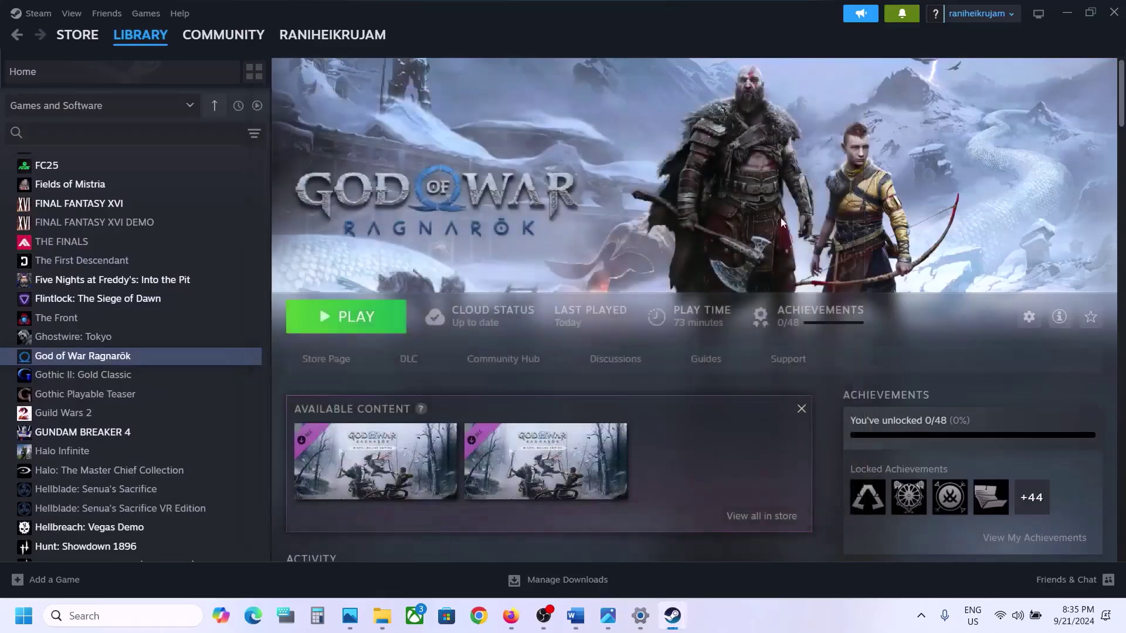
left_click(572, 627)
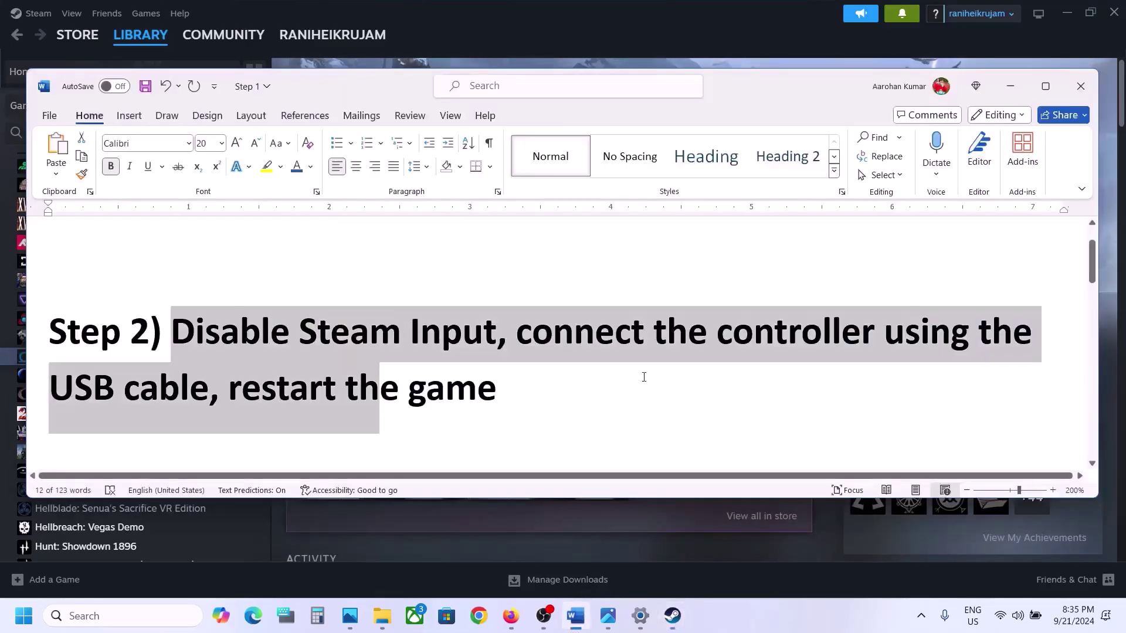
Highlight Step 2's USB cable instruction and 'Disable Steam' in Step 3, then switch to Steam
left_click(644, 377)
left_click_drag(245, 400, 516, 331)
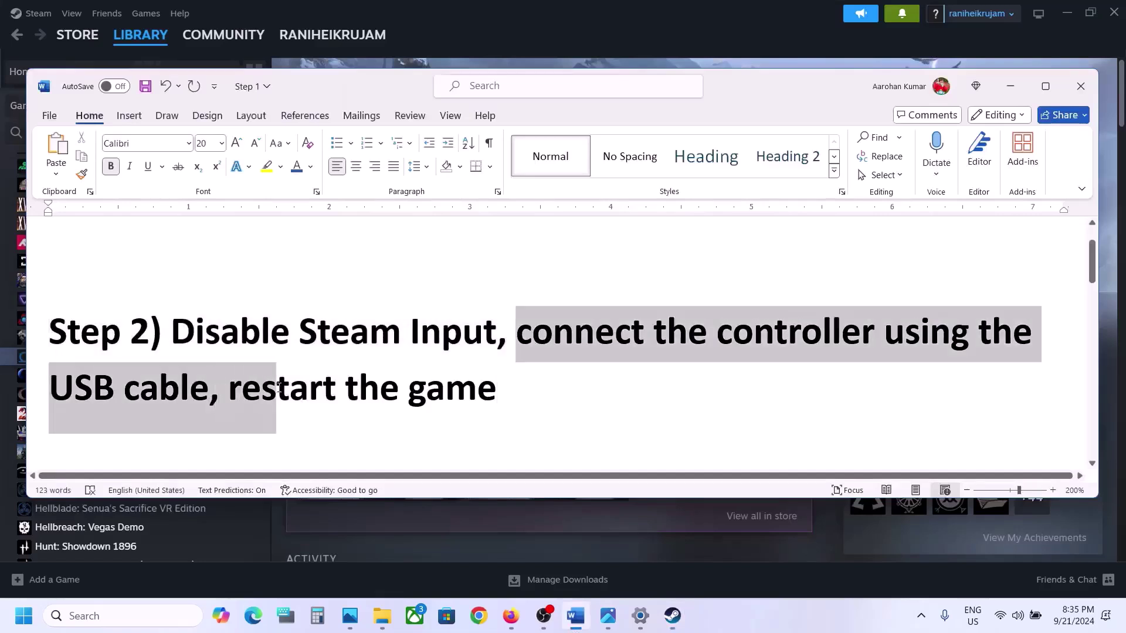
left_click_drag(359, 399, 485, 399)
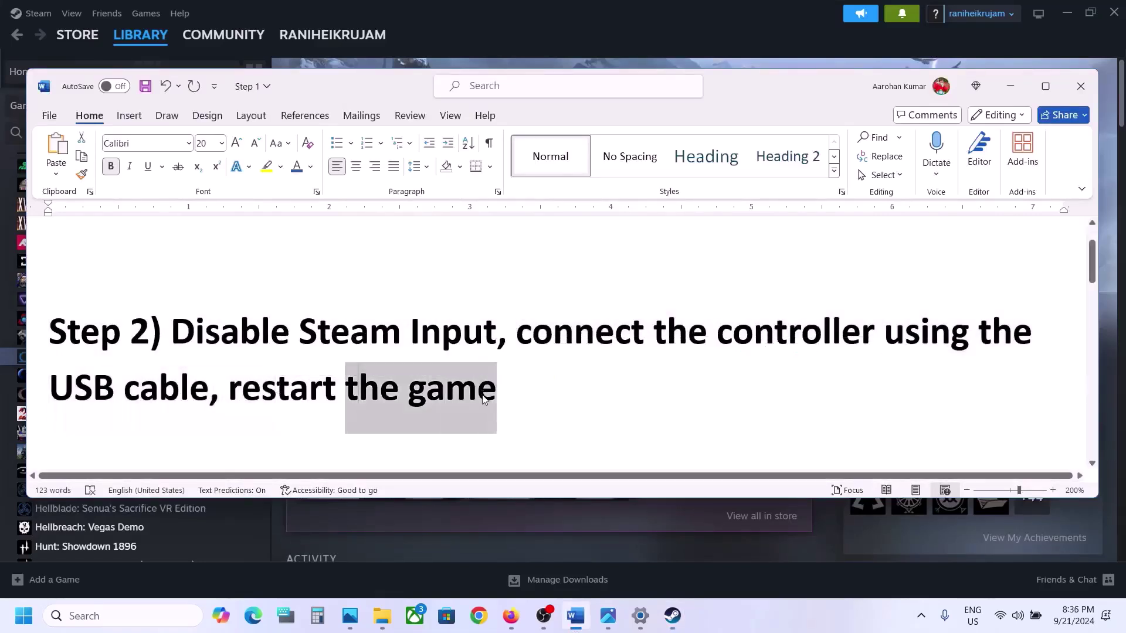
left_click(483, 399)
scroll(412, 368, "down", 4)
left_click_drag(172, 324, 409, 323)
left_click(469, 23)
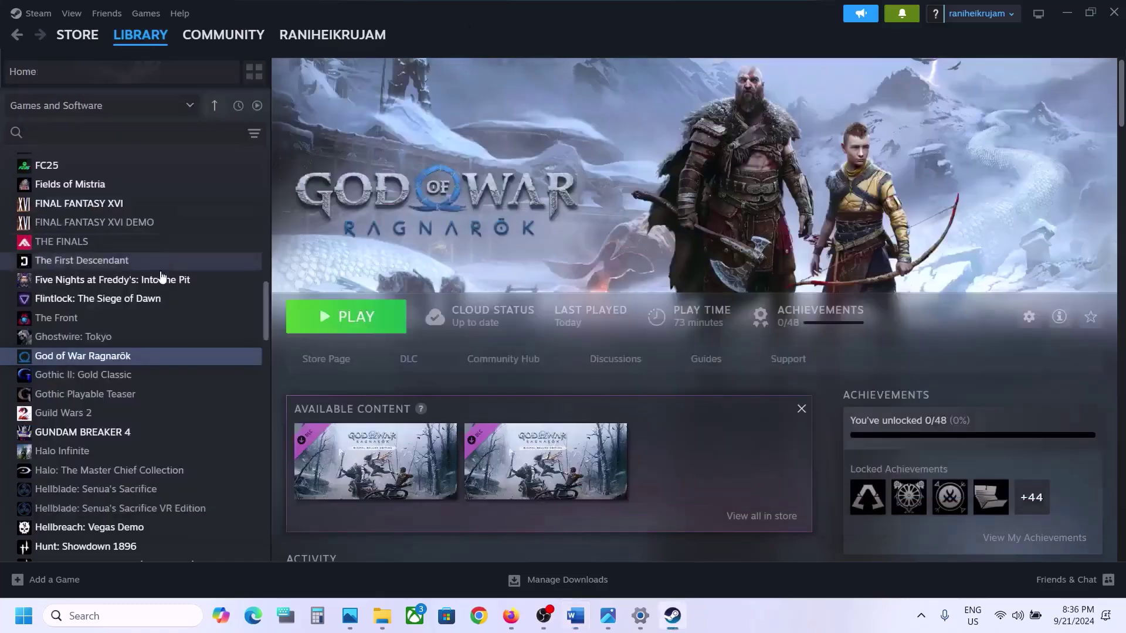
Recheck God of War Ragnarök's controller override in Properties, then bring back the Step 3 note
right_click(119, 356)
left_click(164, 464)
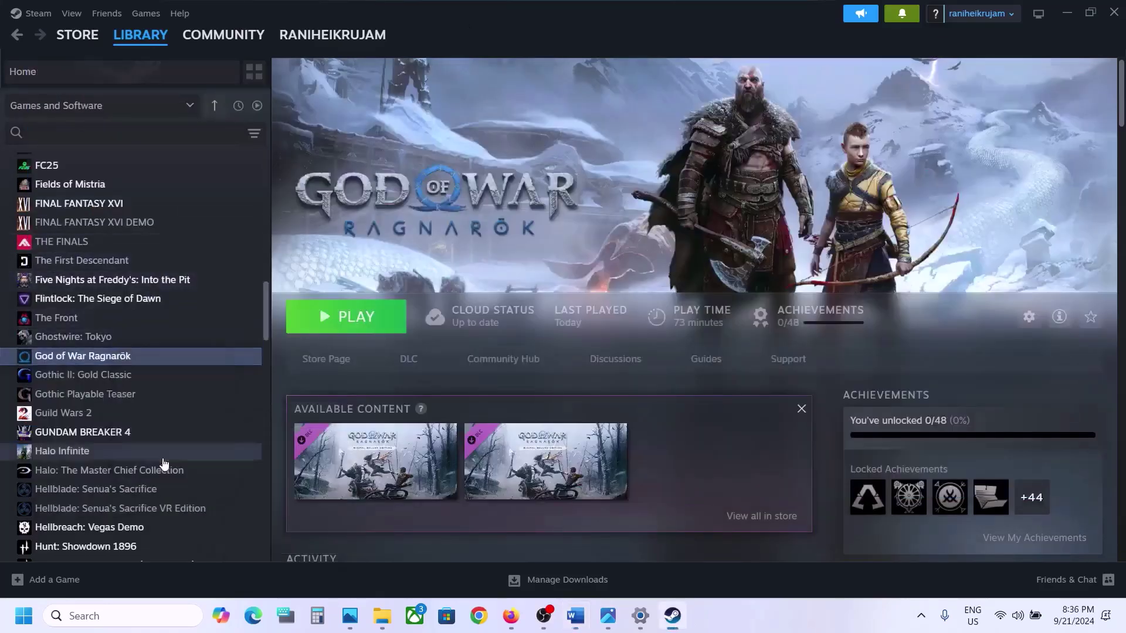
left_click(302, 285)
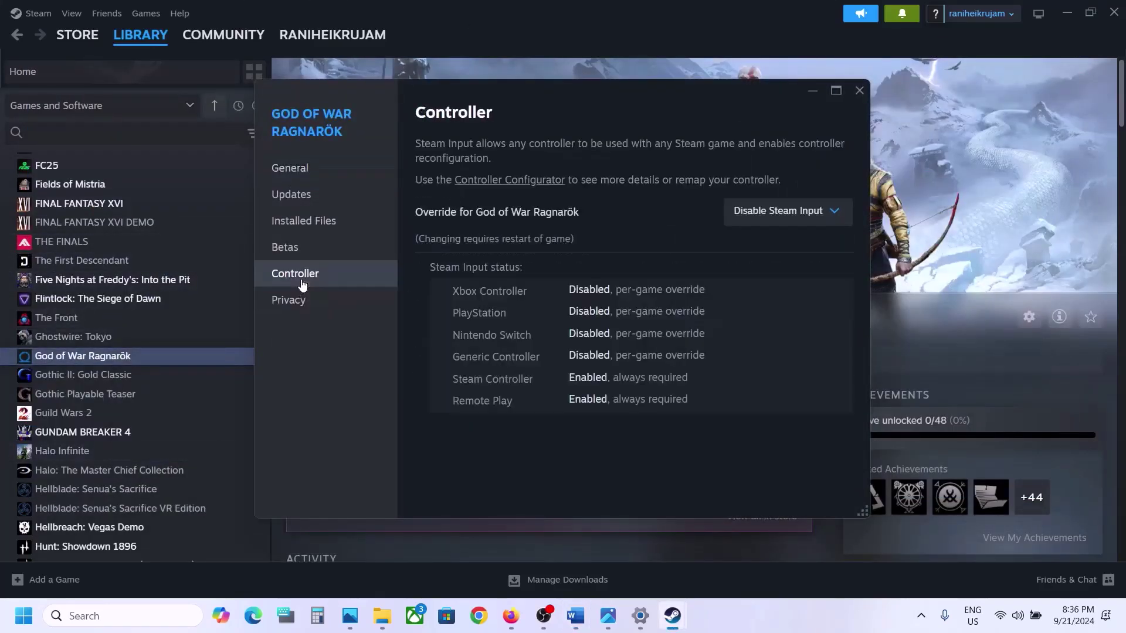
left_click(861, 90)
left_click(576, 616)
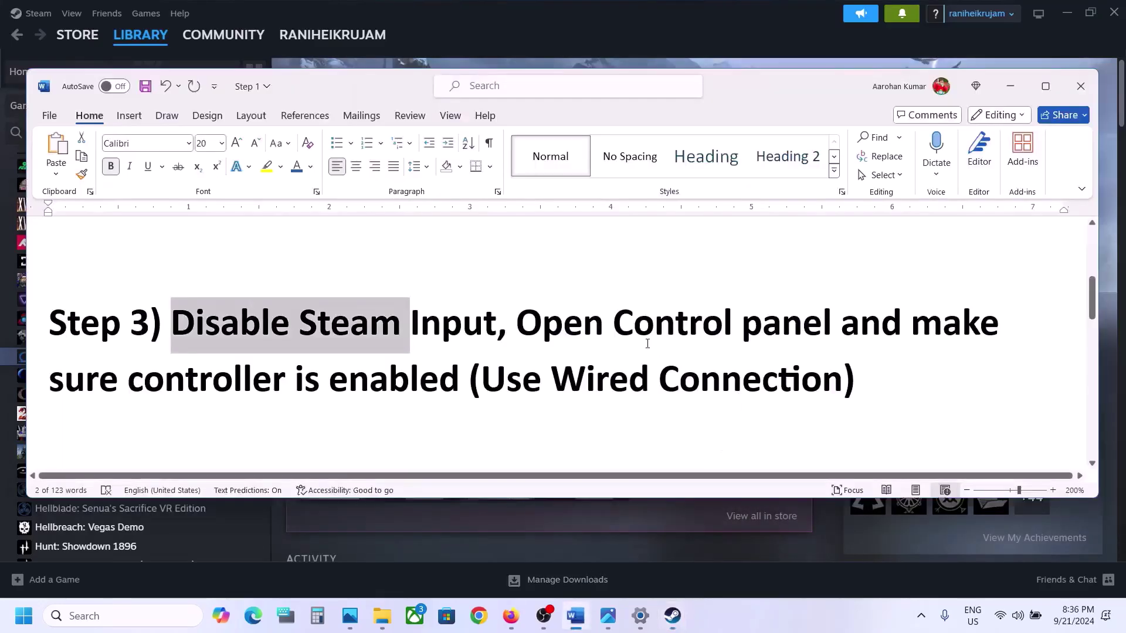
Highlight Step 3's Control Panel instruction, minimize Word, and open Windows search
left_click_drag(564, 317, 426, 386)
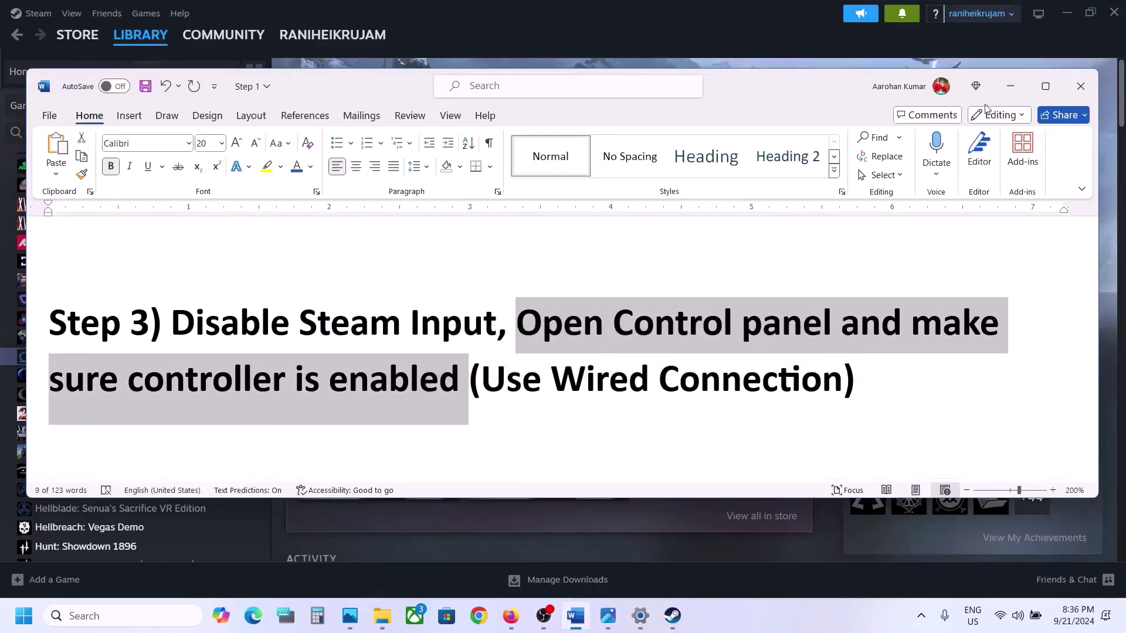
left_click(1010, 86)
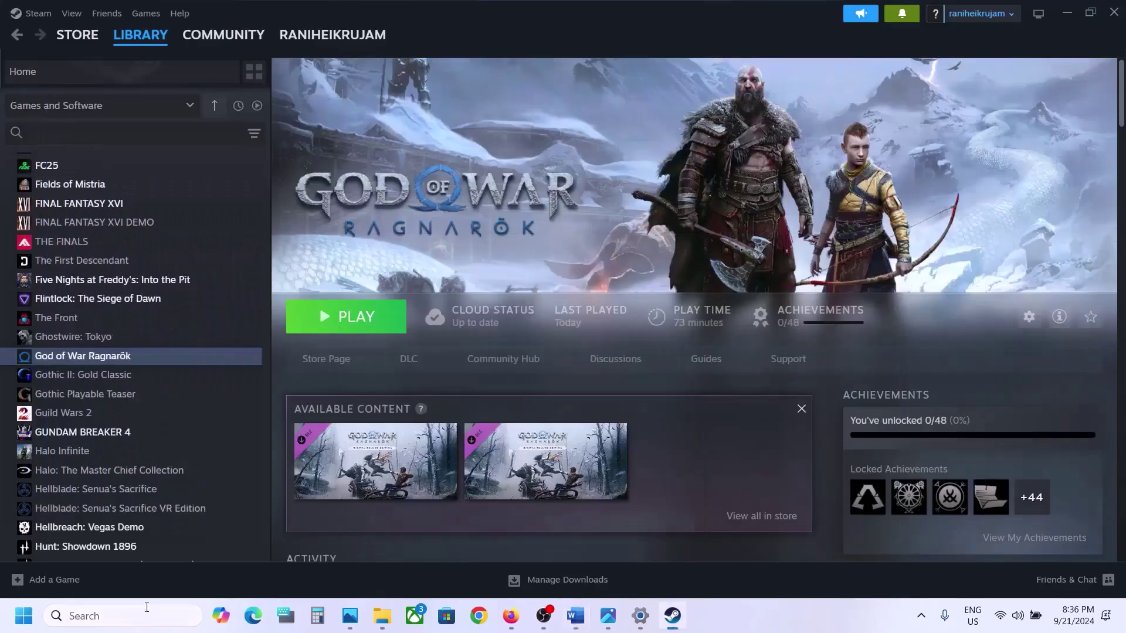
left_click(106, 616)
Launch Control Panel by searching 'control', maximize it, and open Sound under Hardware and Sound
type("control")
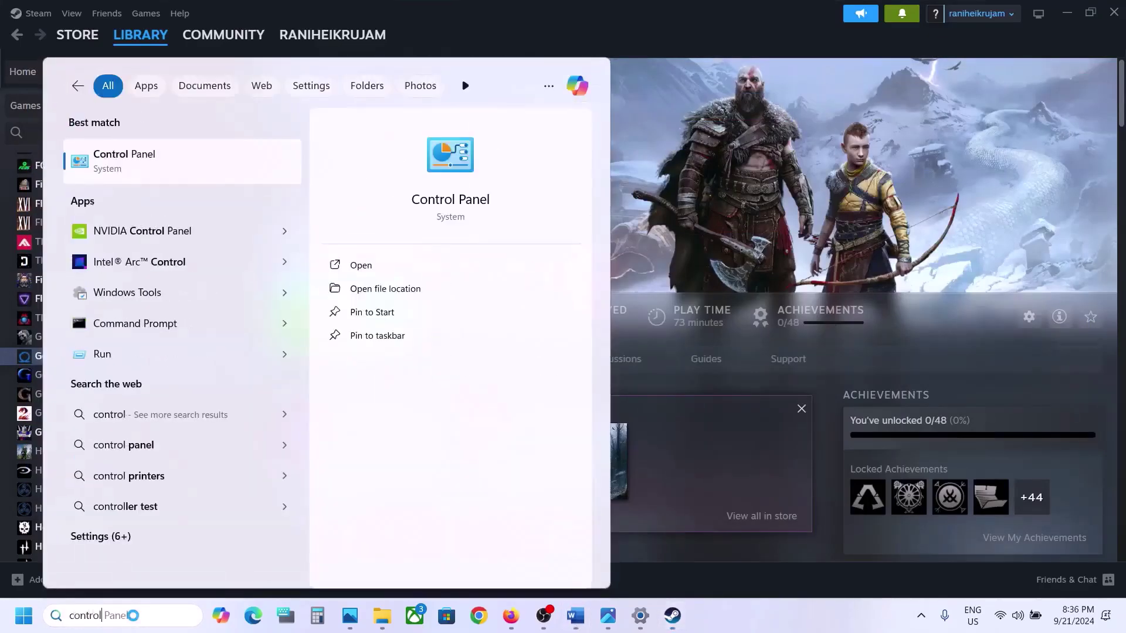
key("Return")
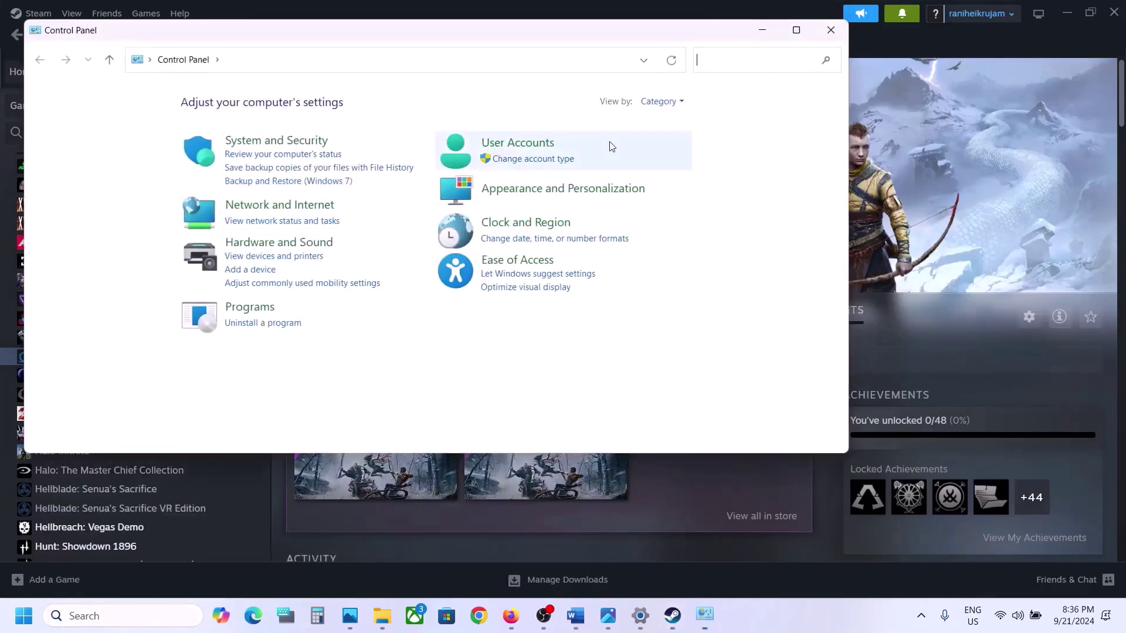
left_click(252, 245)
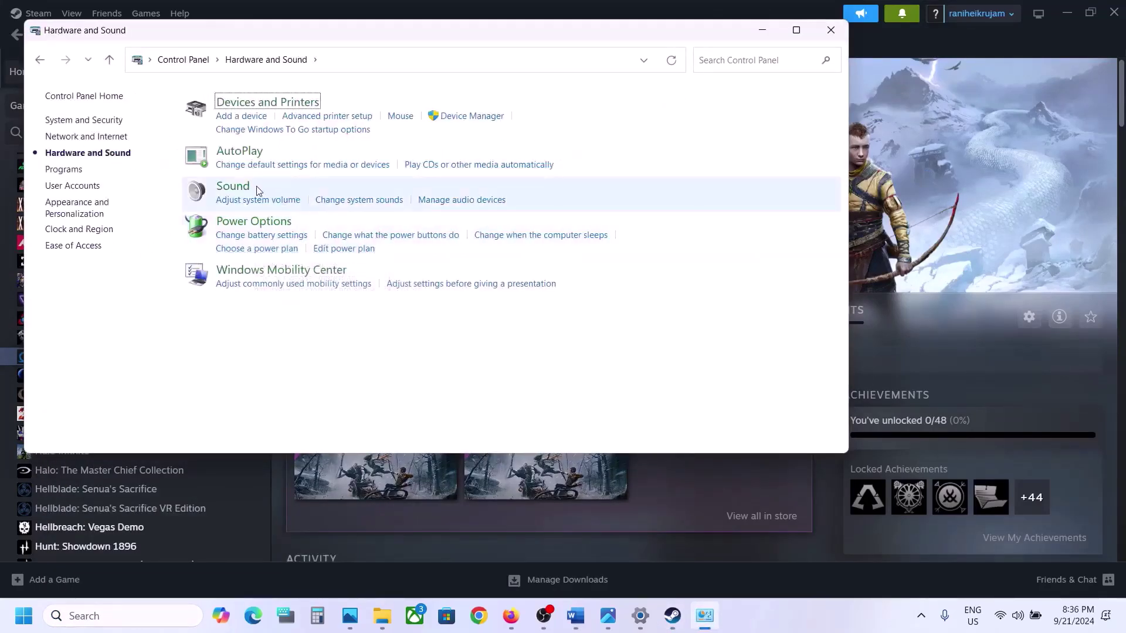
left_click(795, 30)
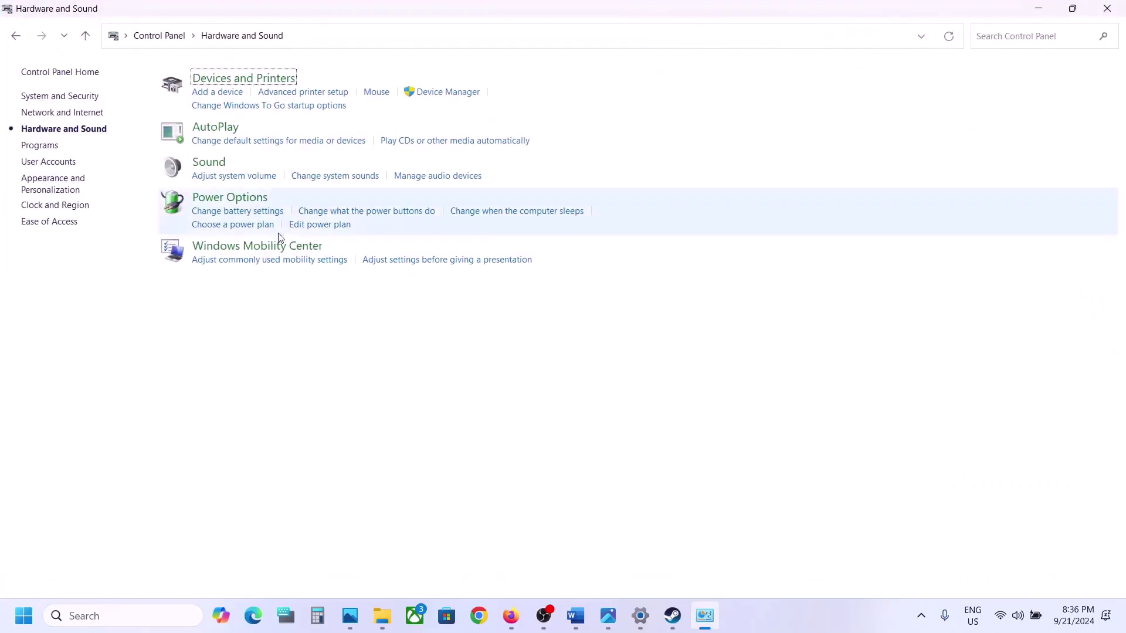
left_click(221, 165)
Center the Sound dialog and start configuring the DualSense Wireless Controller speakers from their context menu
left_click_drag(238, 71, 553, 172)
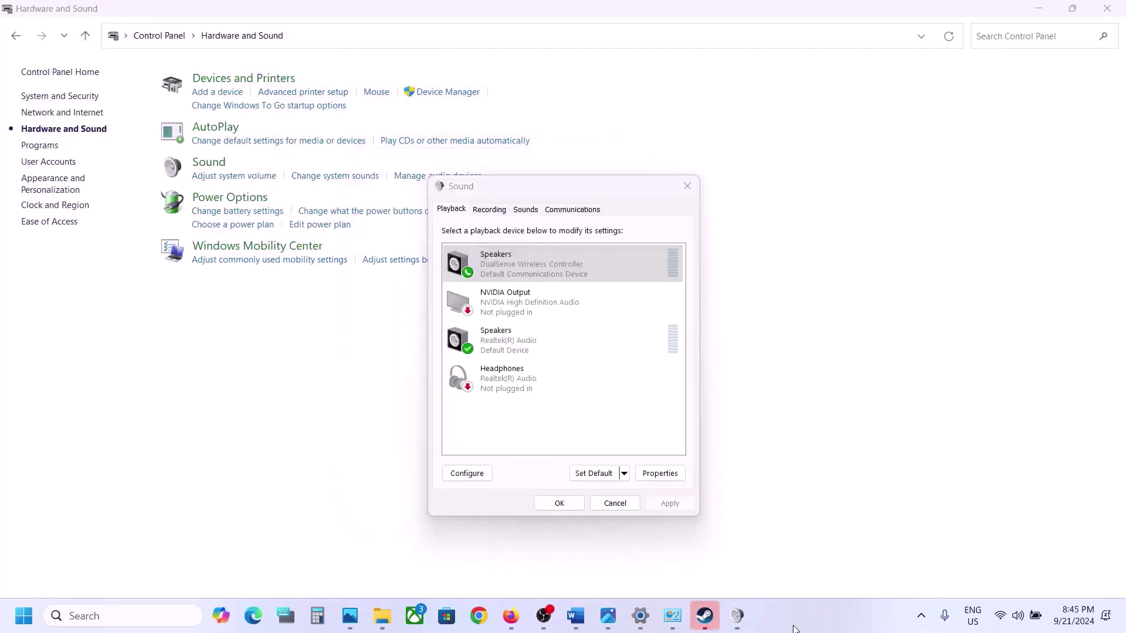
left_click(540, 274)
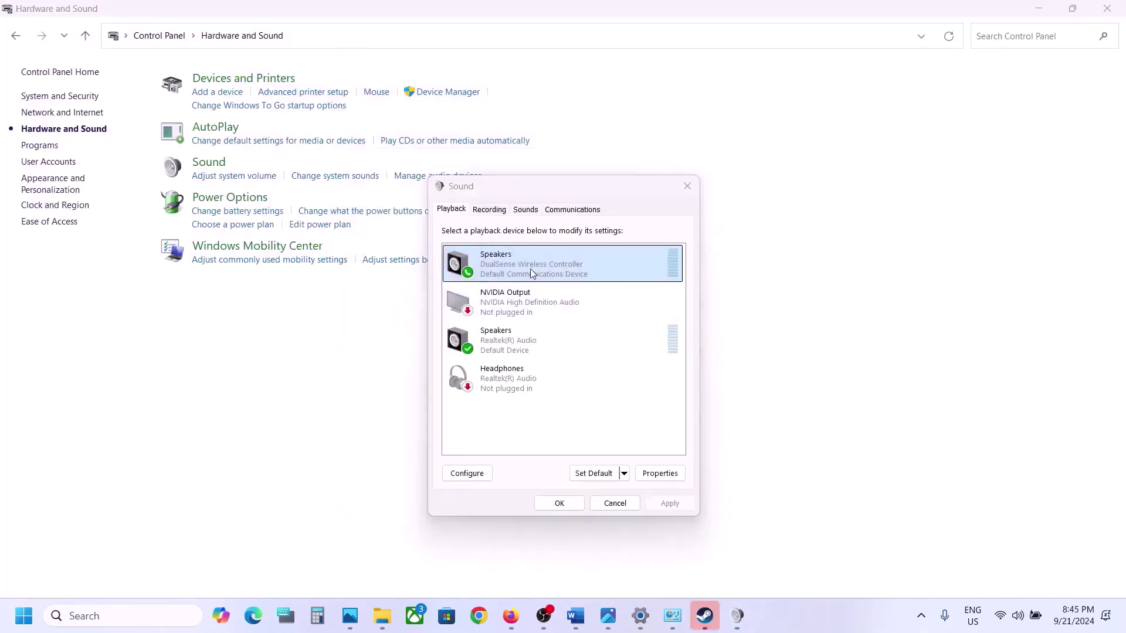
left_click(530, 273)
right_click(532, 274)
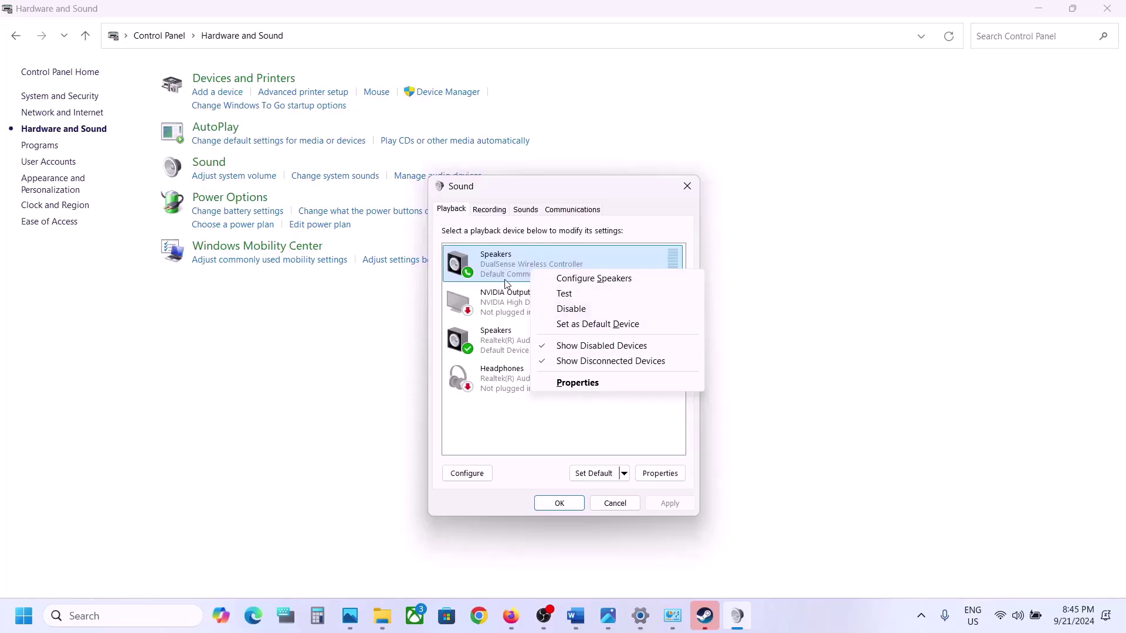
left_click(517, 268)
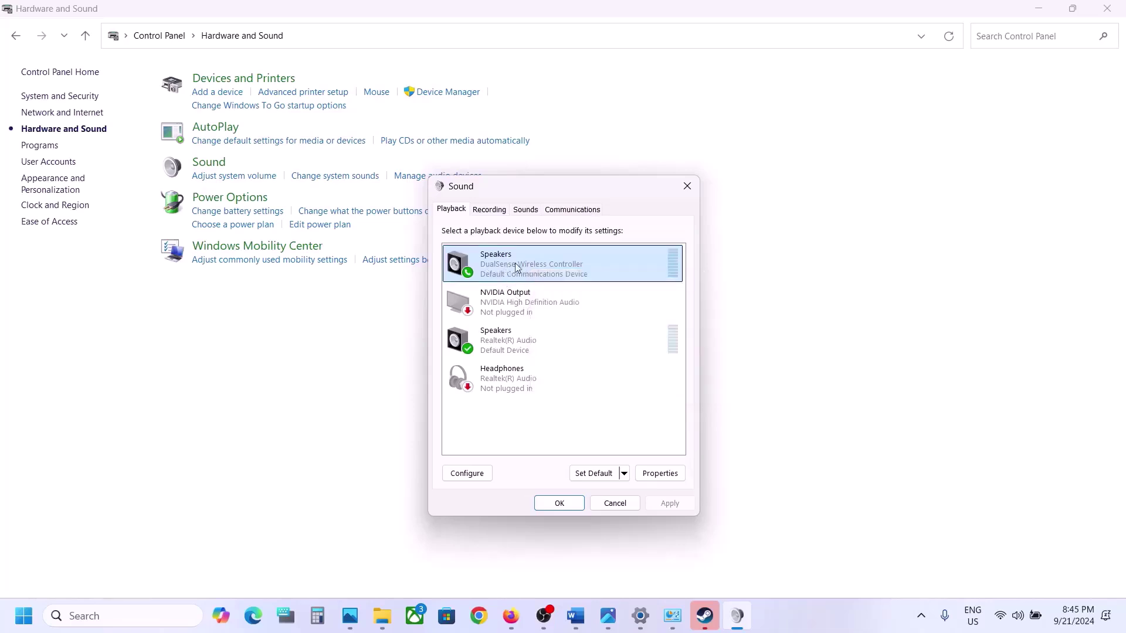
right_click(517, 268)
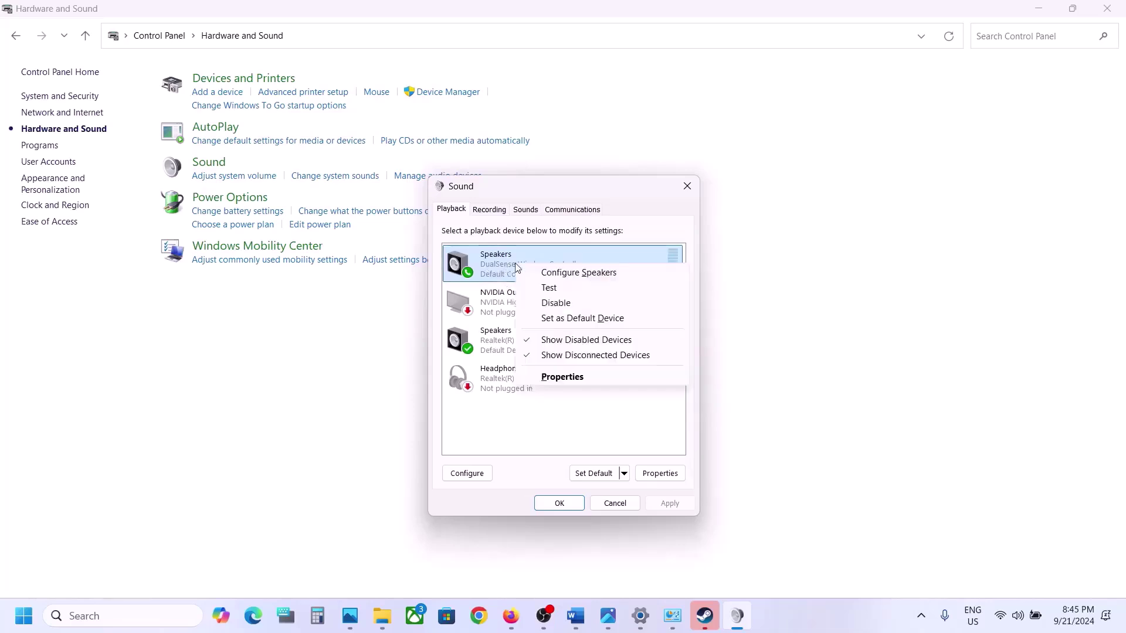
left_click(604, 274)
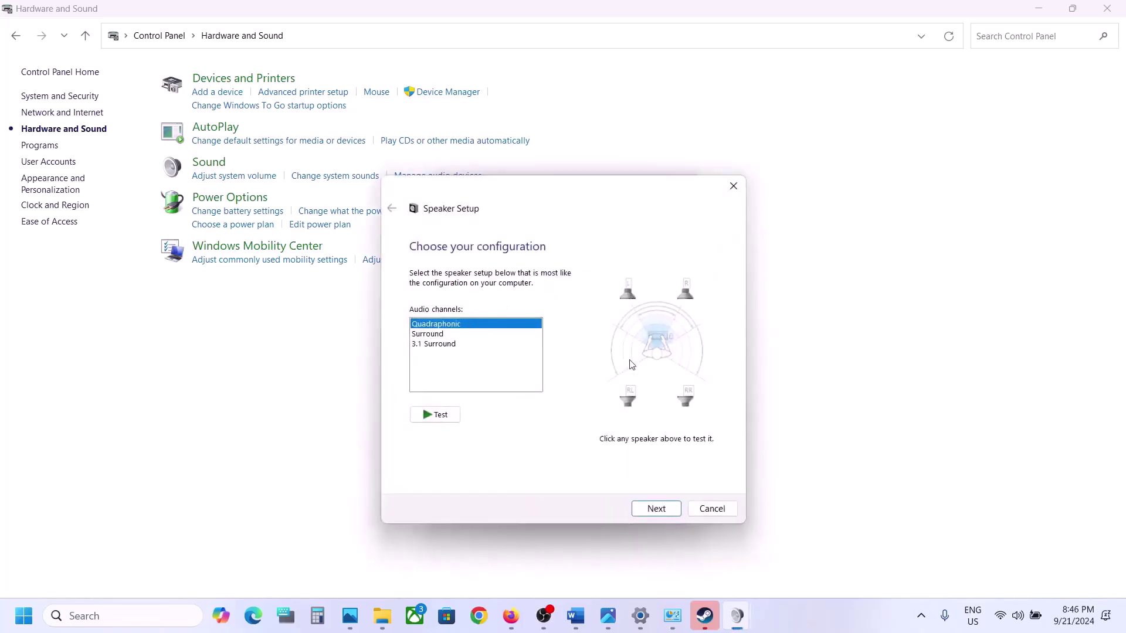
Finish DualSense speaker setup as Quadraphonic with both full-range speaker groups, then switch back to Word
left_click(659, 510)
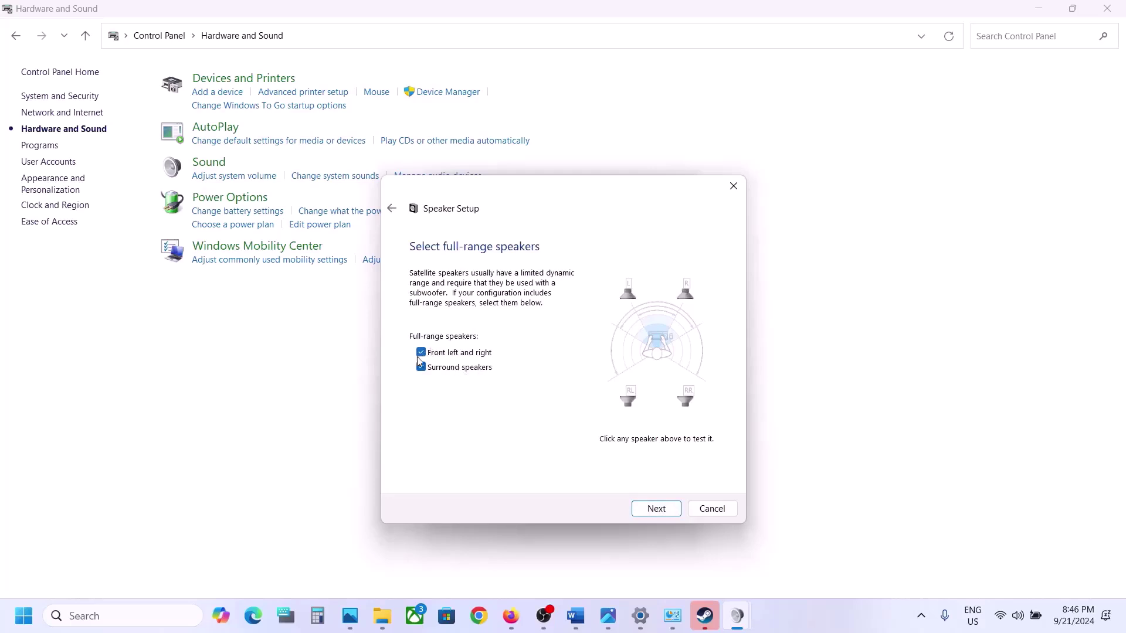
left_click(649, 514)
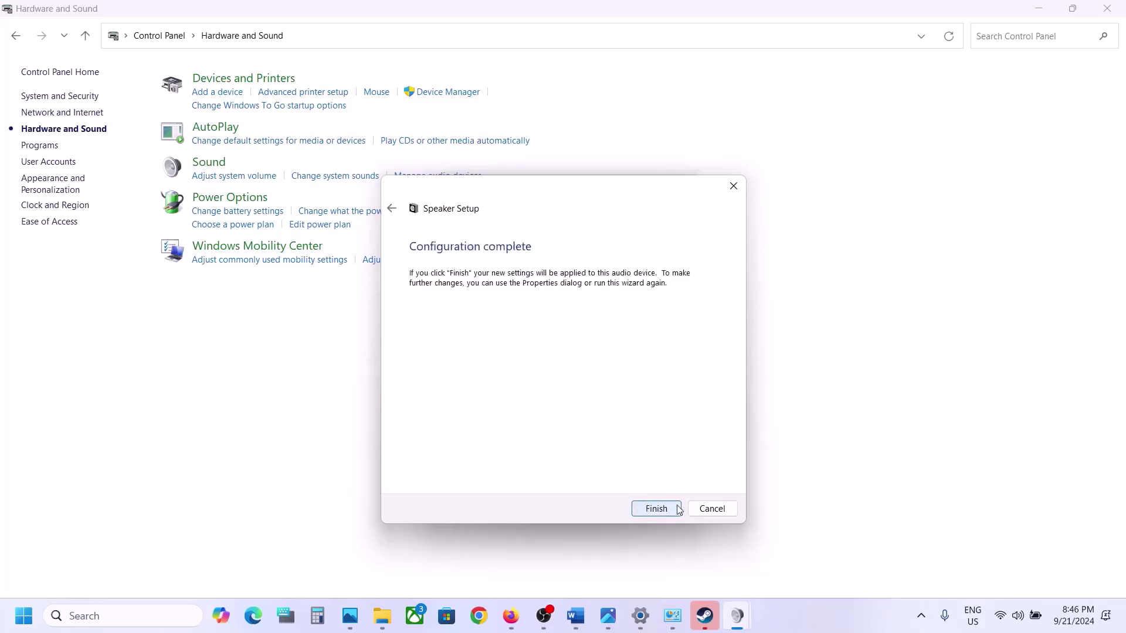
left_click(672, 510)
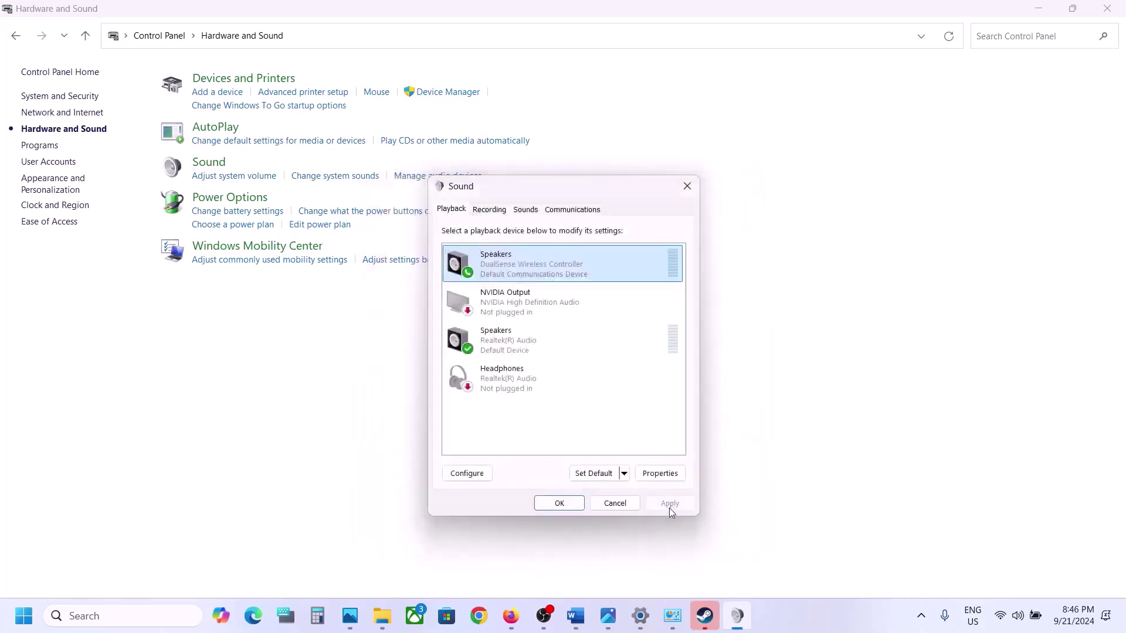
left_click(705, 616)
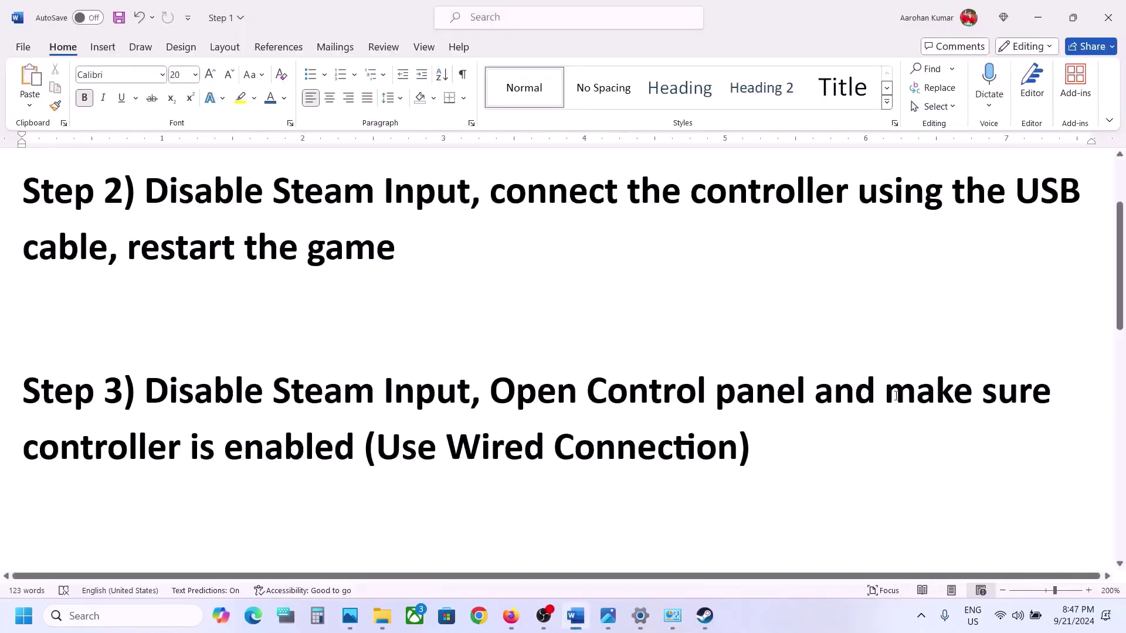
Mark 'Use Wired Connection' in Step 3, then scroll to Step 5 on unplugging extra devices
left_click_drag(388, 442, 653, 449)
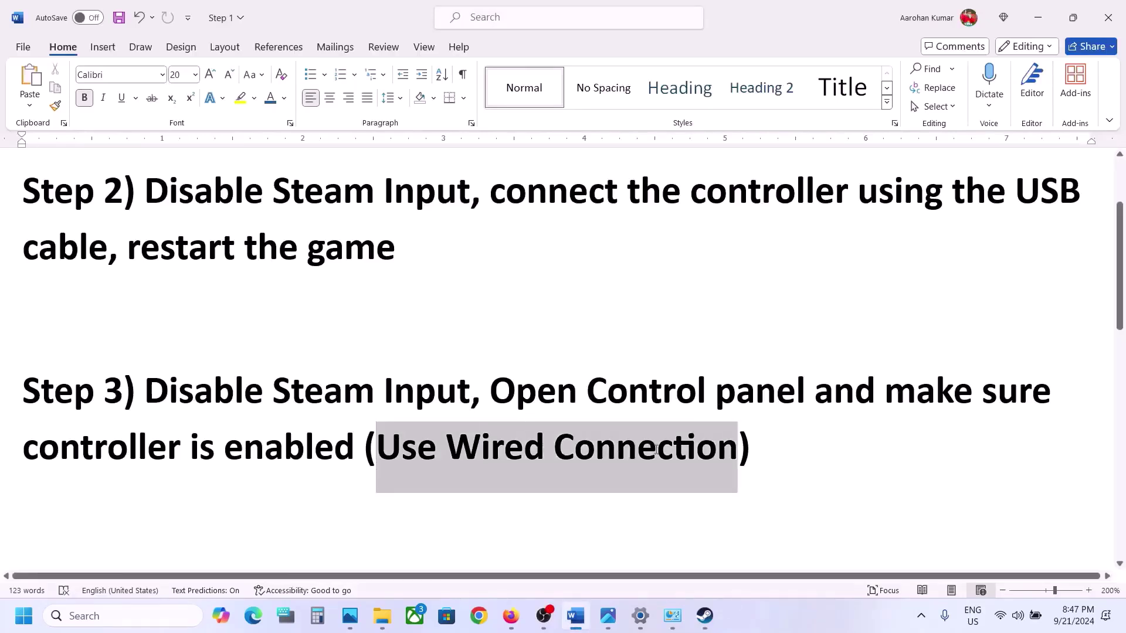
left_click(367, 445)
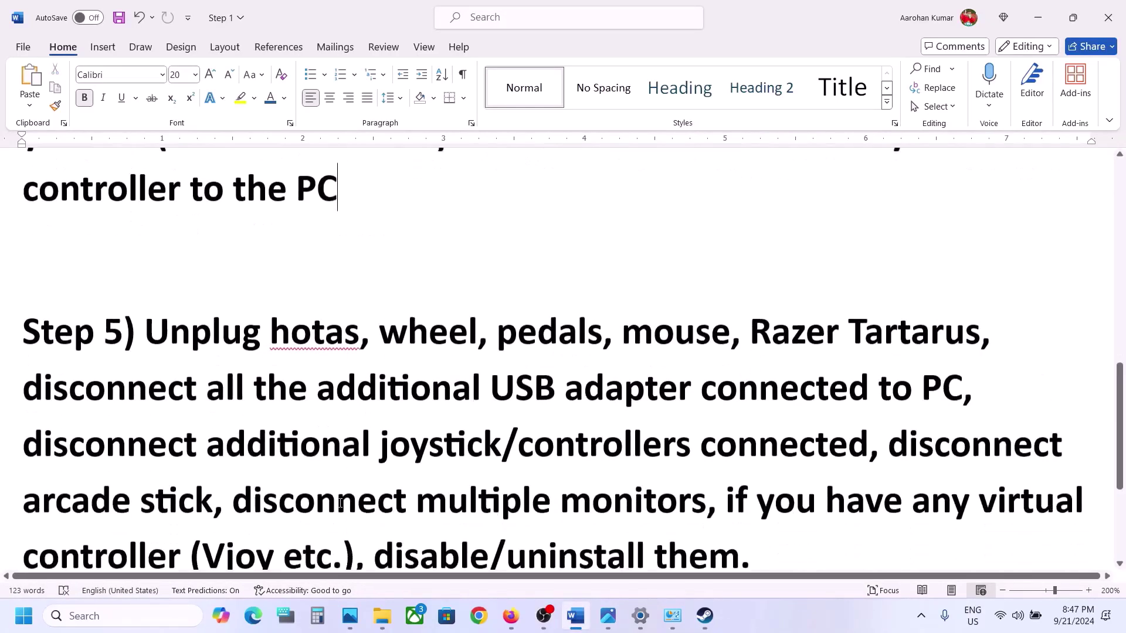
scroll(340, 504, "down", 3)
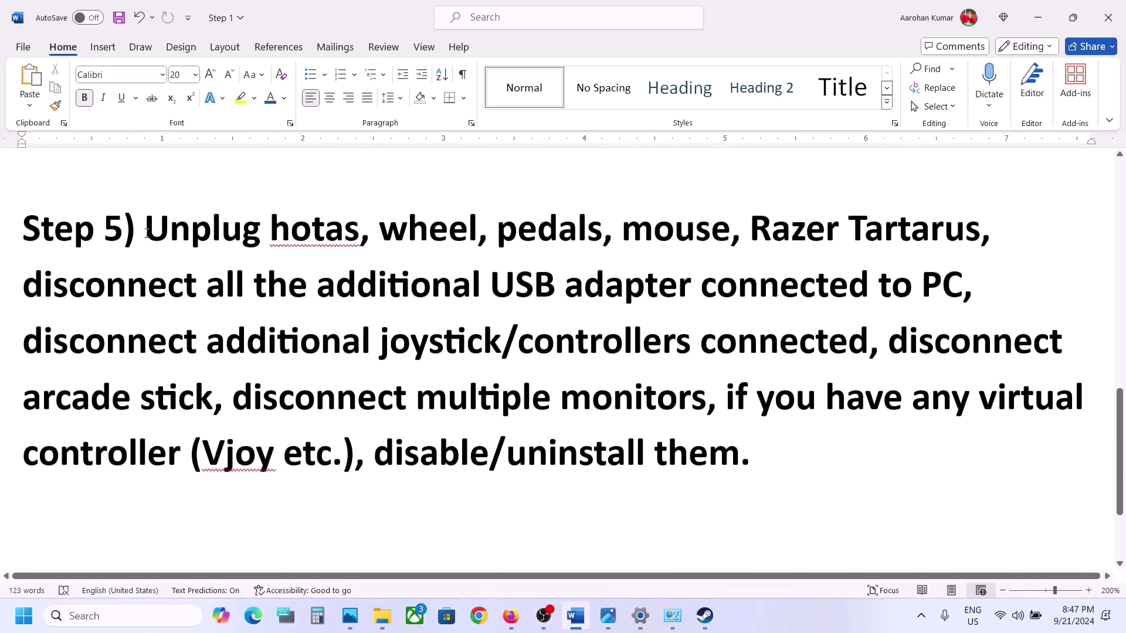
Highlight the Step 5 guide items: device list, joystick/controllers, arcade stick, virtual controller
left_click_drag(148, 233, 877, 287)
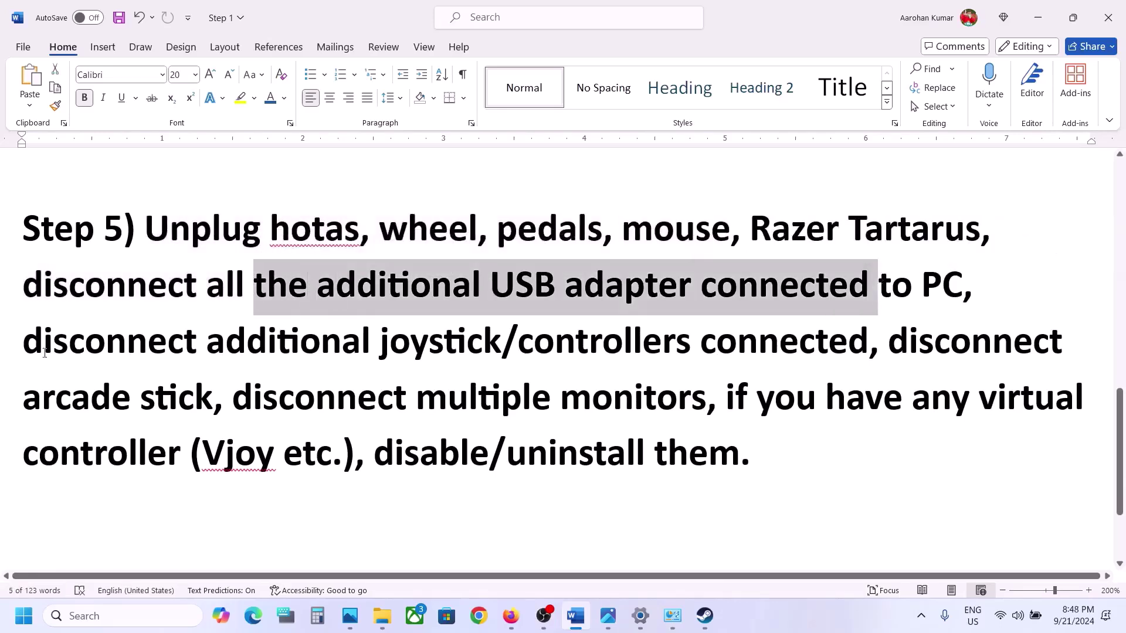
left_click_drag(41, 343, 760, 334)
left_click_drag(891, 346, 613, 399)
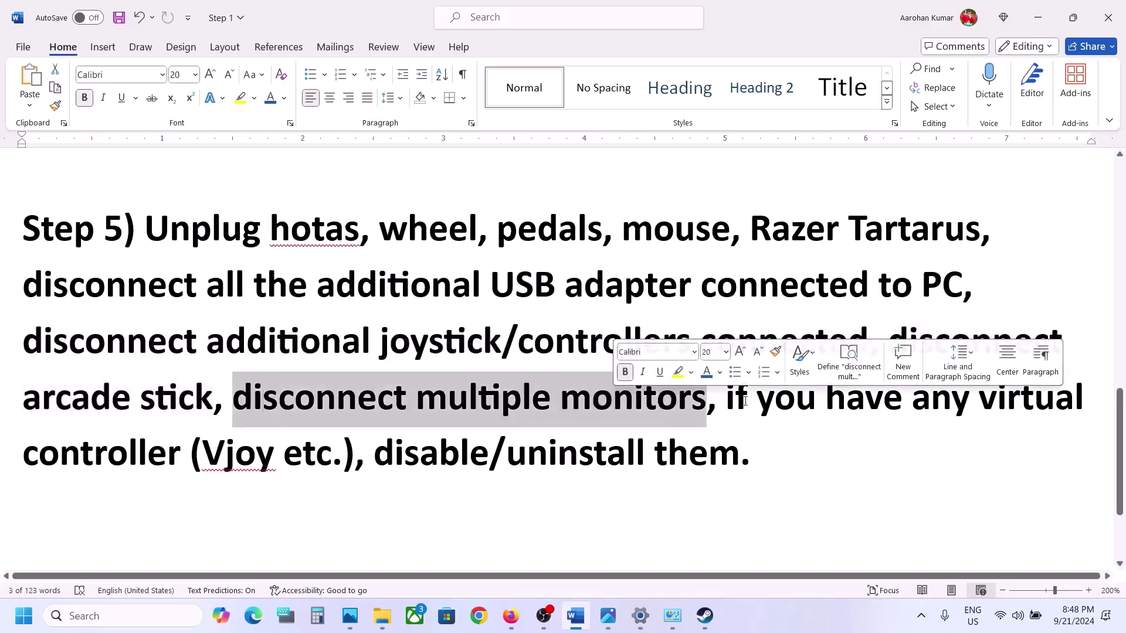
left_click_drag(730, 402, 702, 443)
left_click(703, 443)
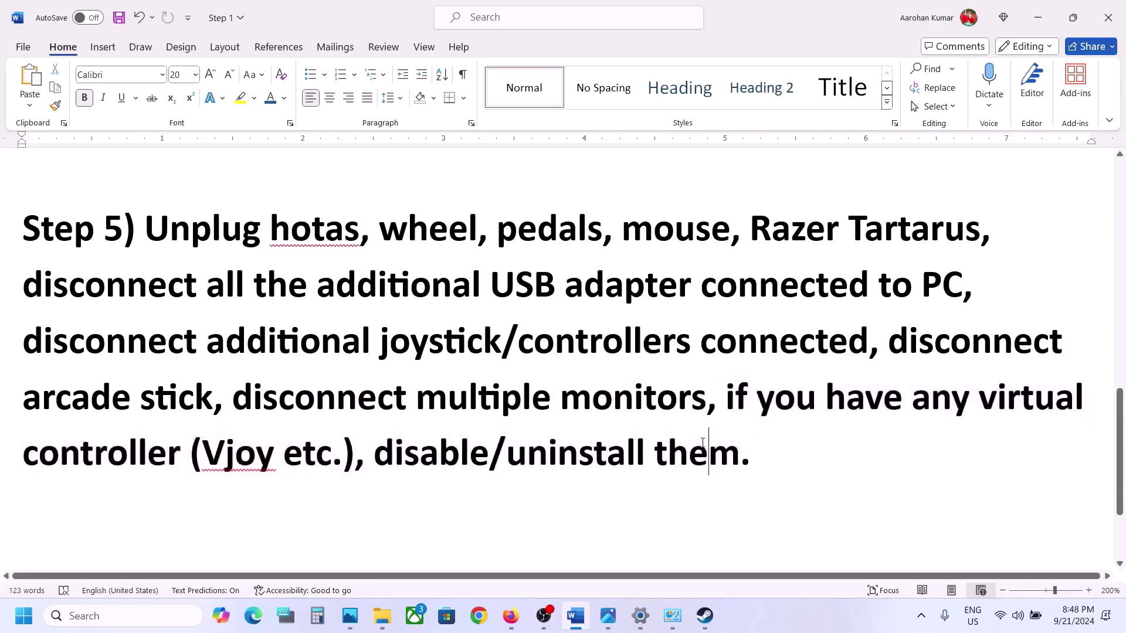
Highlight Step 6's Big Picture launch and enabled/Disabled note, then return to the Steam library
scroll(264, 478, "down", 2)
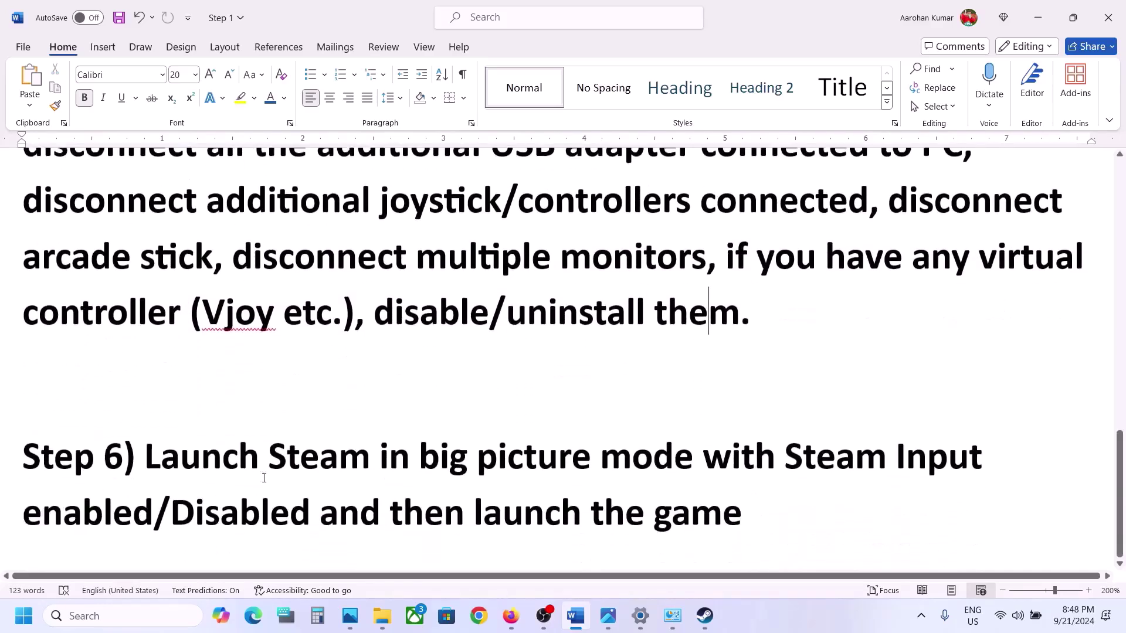
left_click_drag(151, 463, 630, 436)
left_click_drag(704, 447, 320, 519)
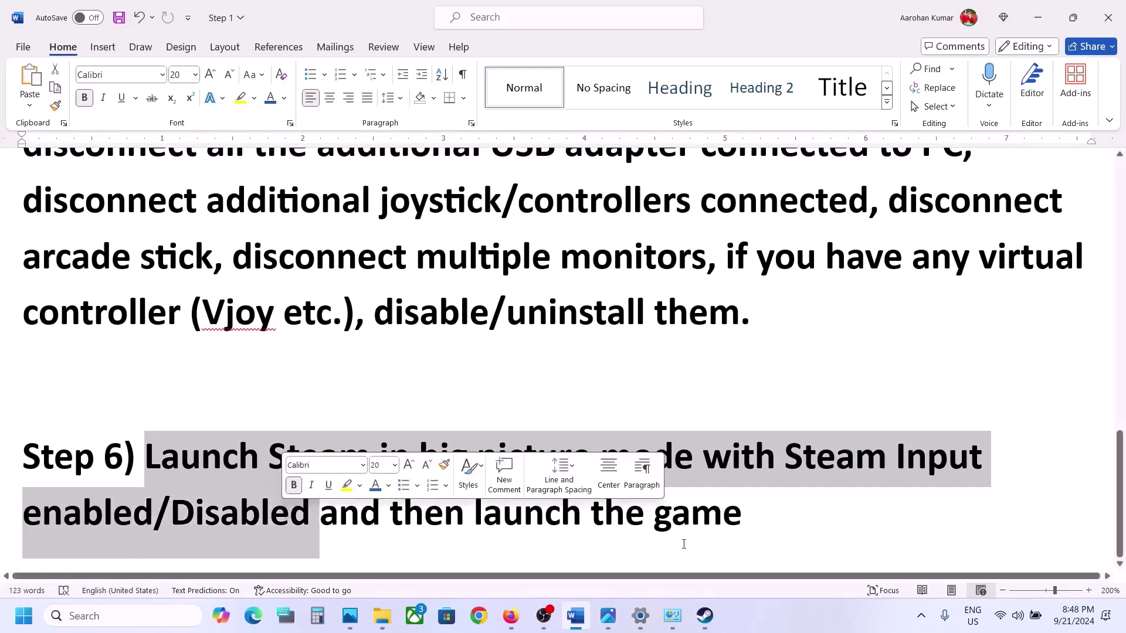
left_click(705, 615)
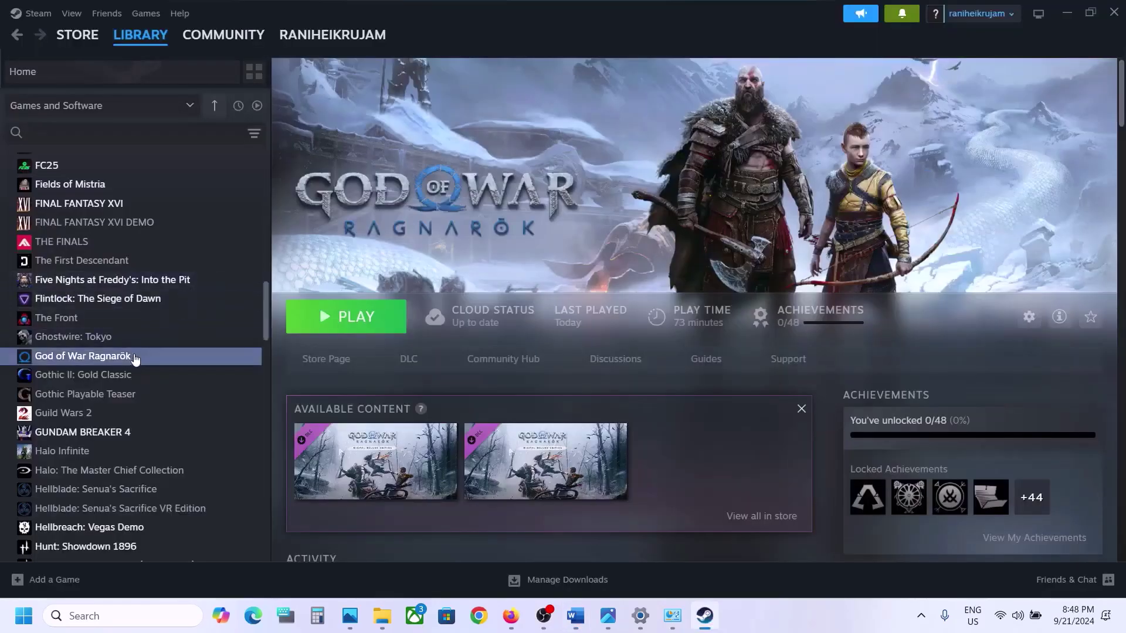
Set God of War Ragnarök's controller override to Disable Steam Input in its Properties
right_click(133, 356)
left_click(192, 466)
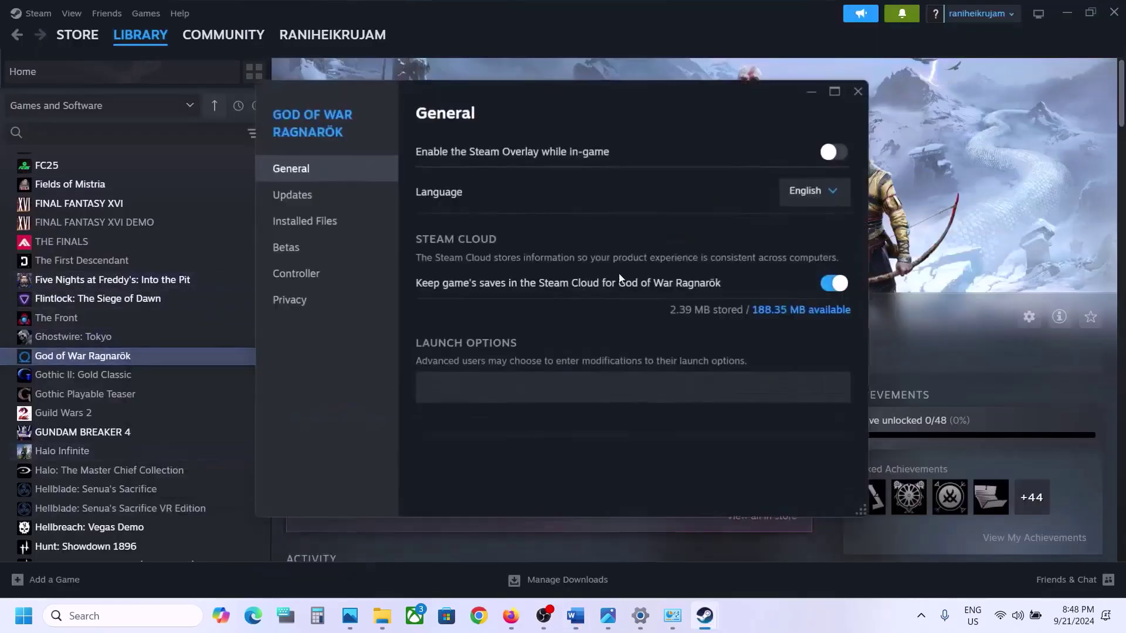
left_click(339, 277)
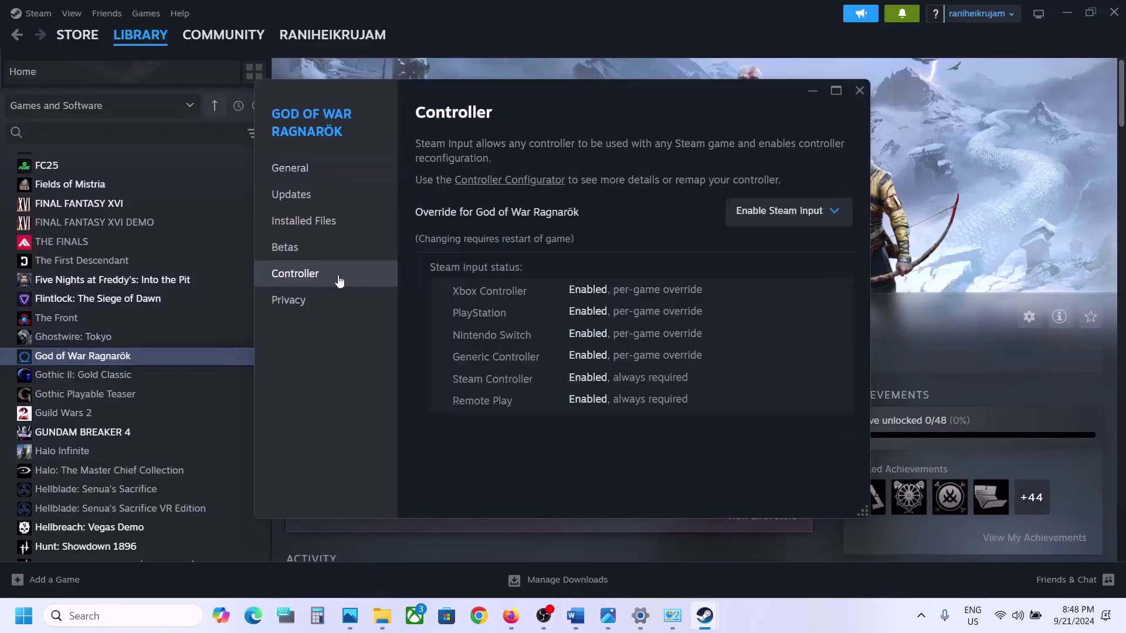
left_click(760, 211)
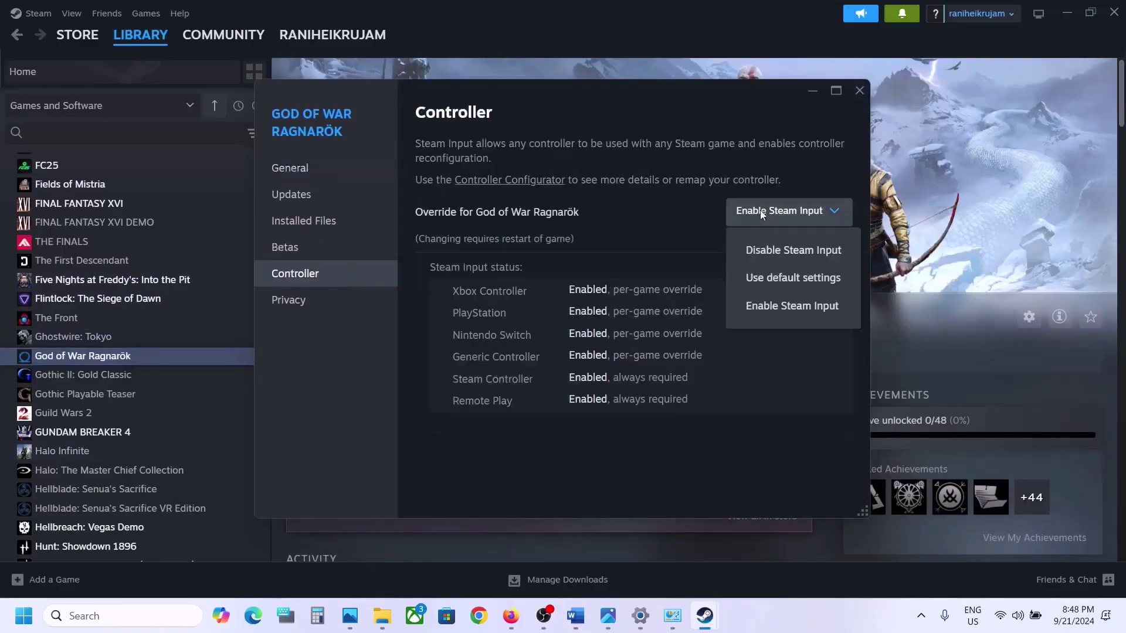
left_click(793, 248)
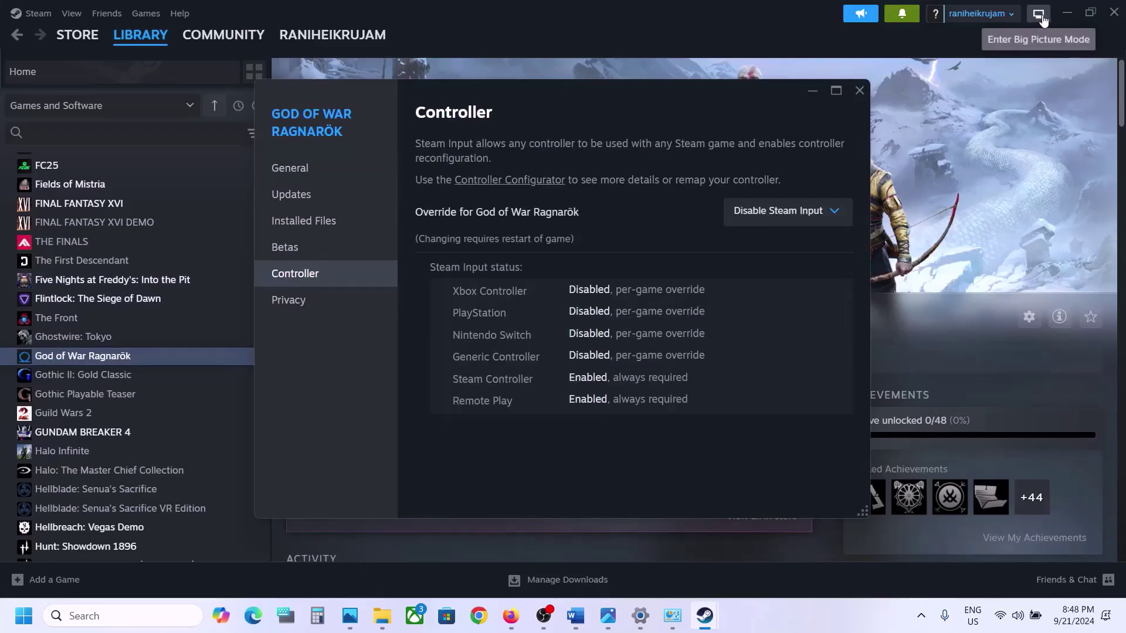
left_click(782, 213)
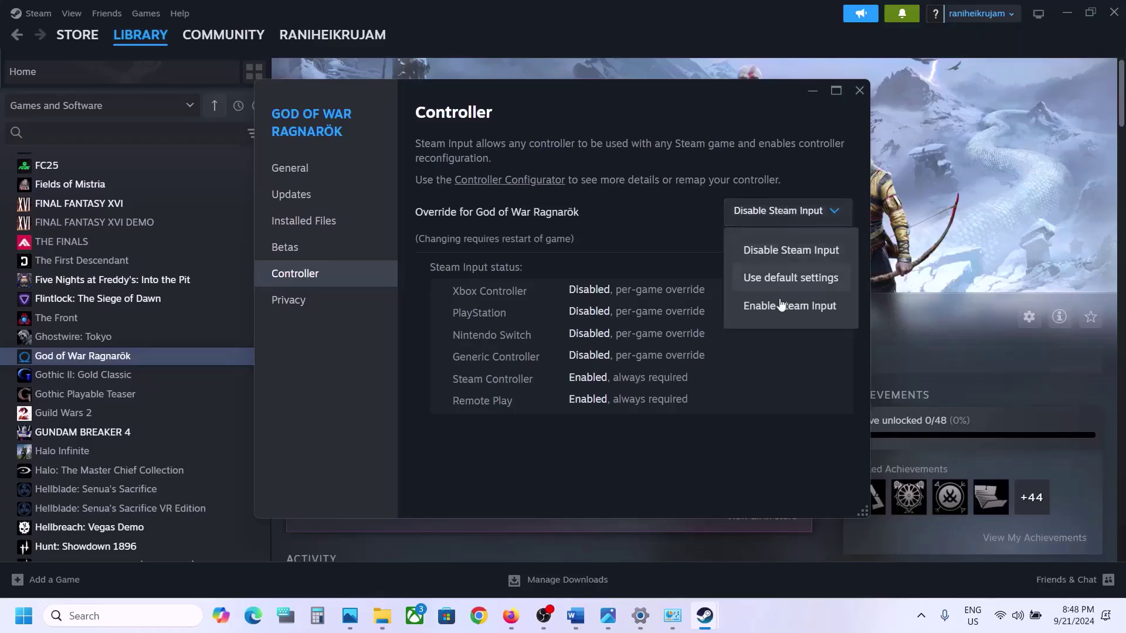
left_click(779, 306)
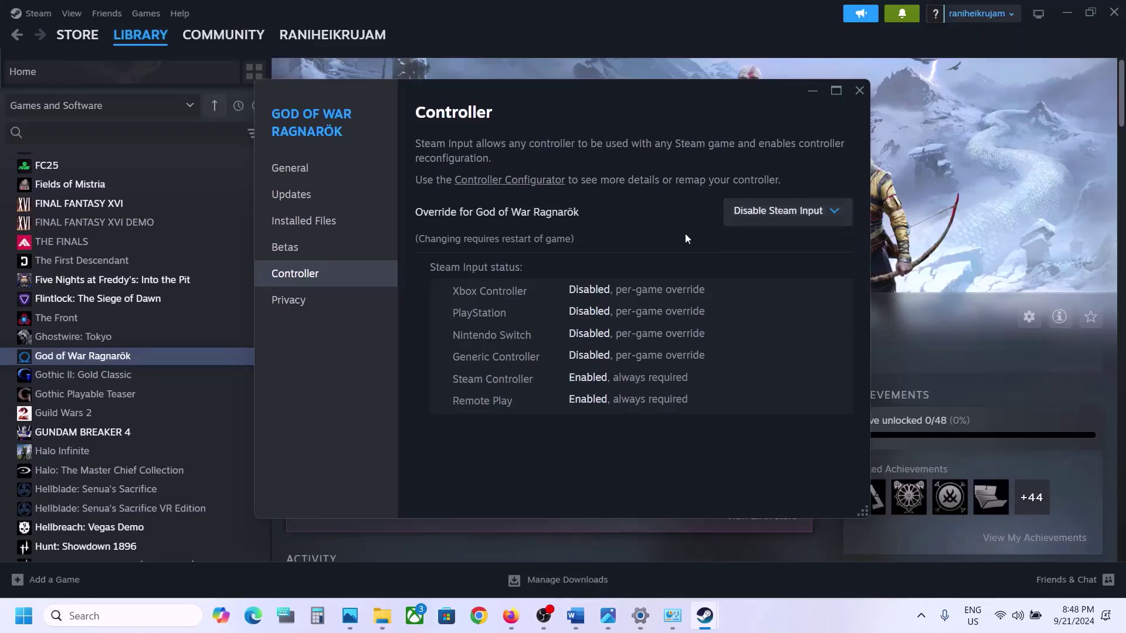
key("Escape")
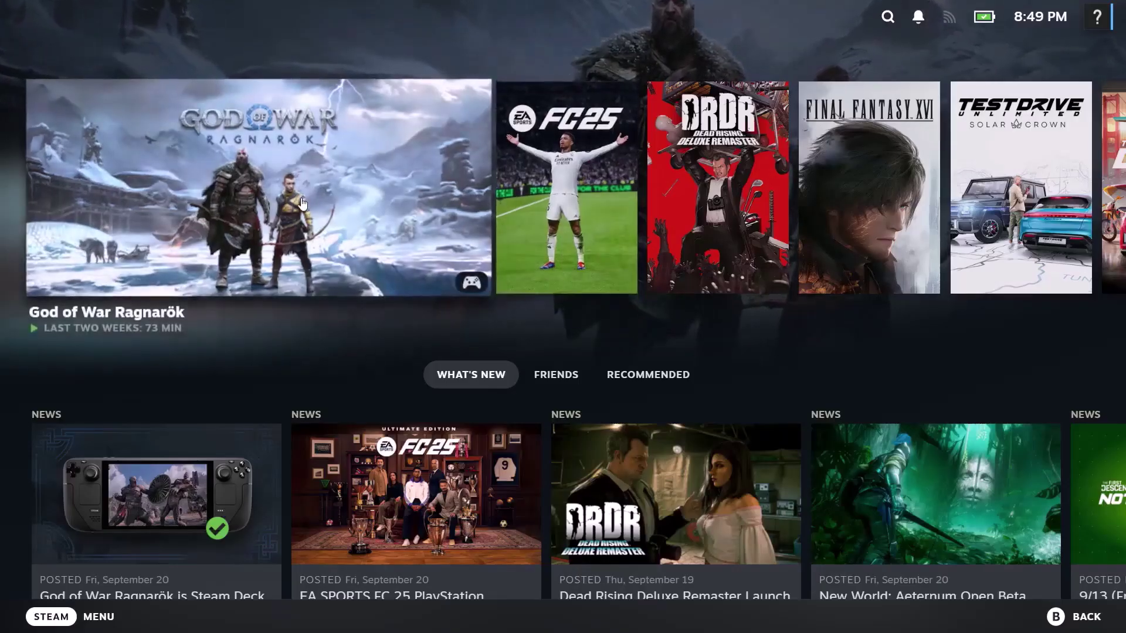
Open the God of War Ragnarök game page from the Big Picture home screen
left_click(303, 204)
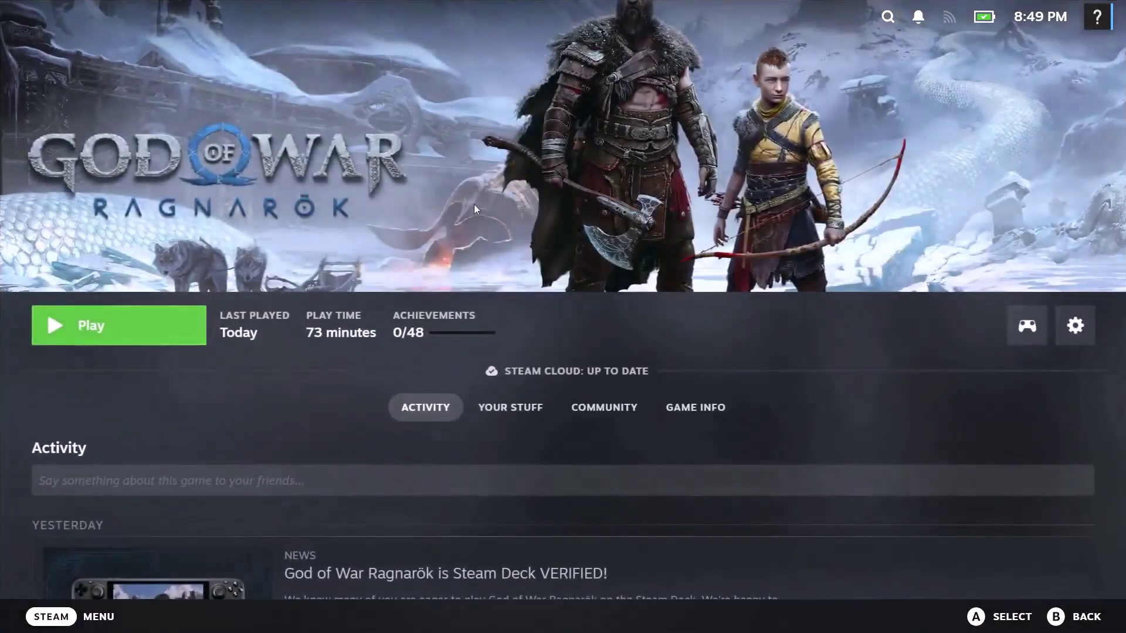